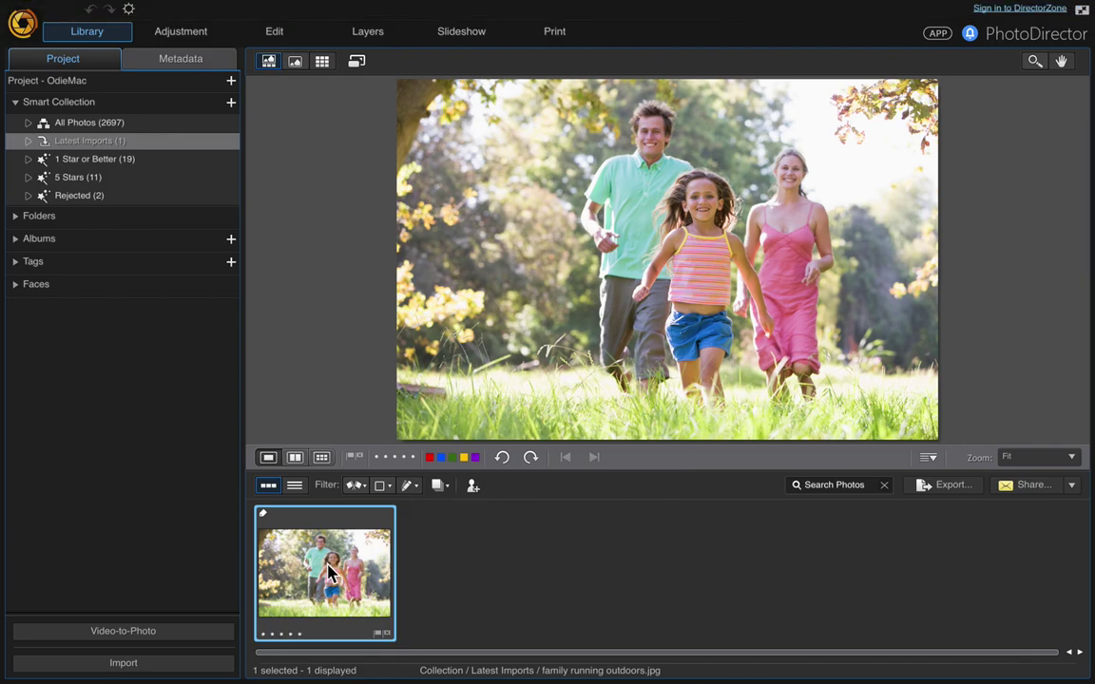
Open Edit > Object Removal > Smart Patch for the family photo.
click(276, 33)
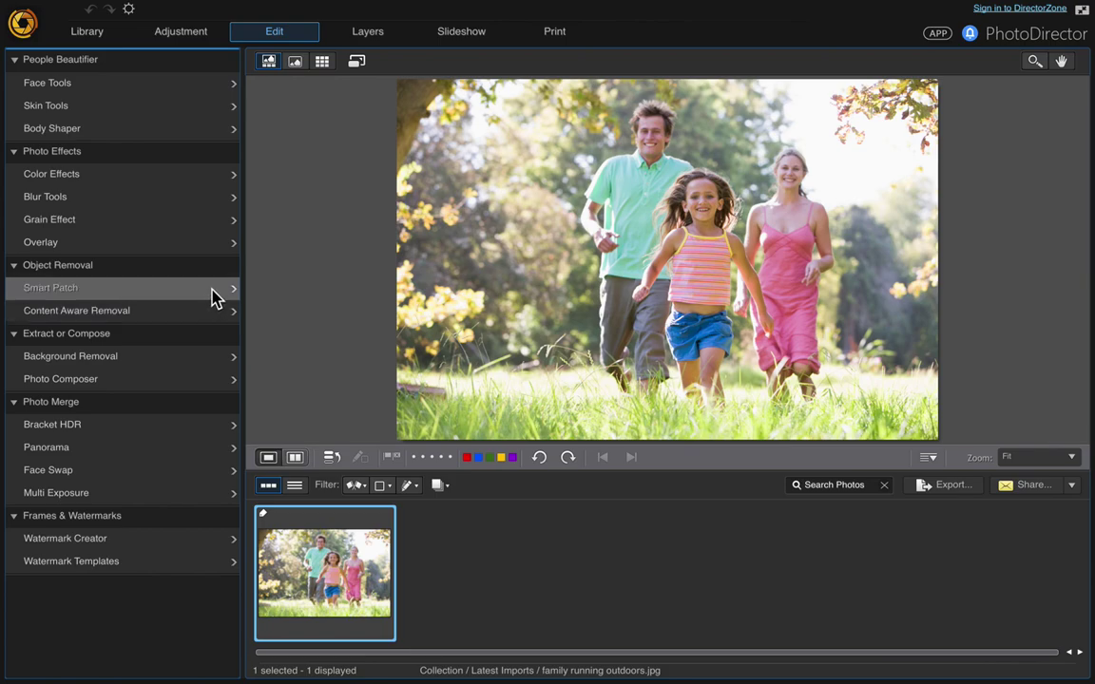
click(214, 298)
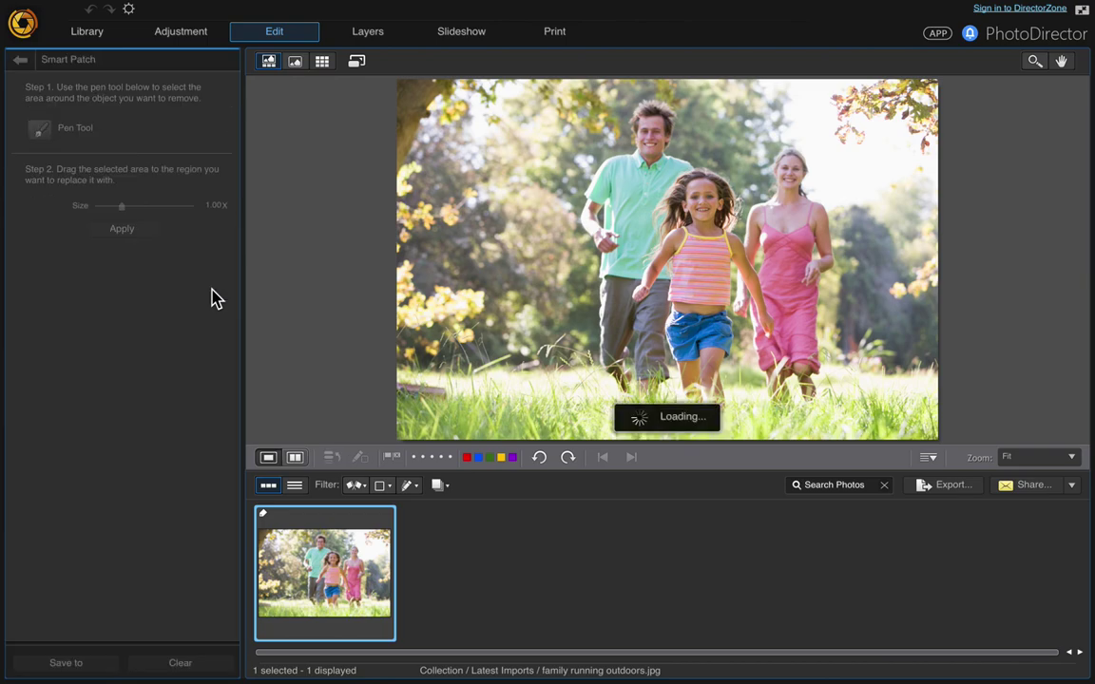
click(296, 63)
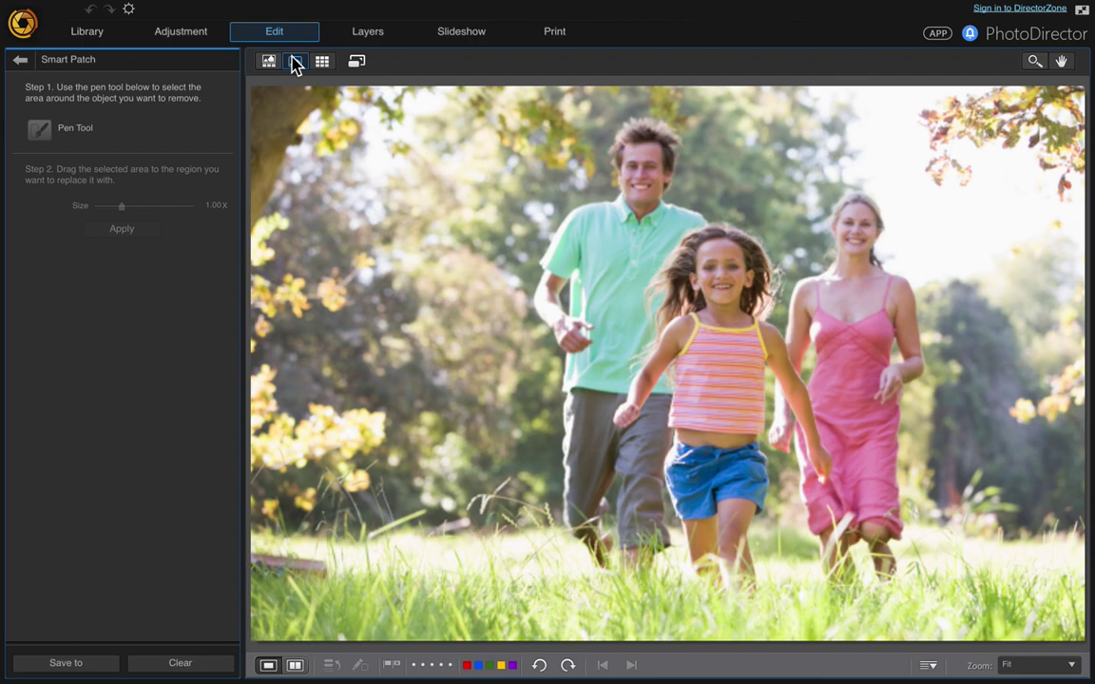
click(38, 129)
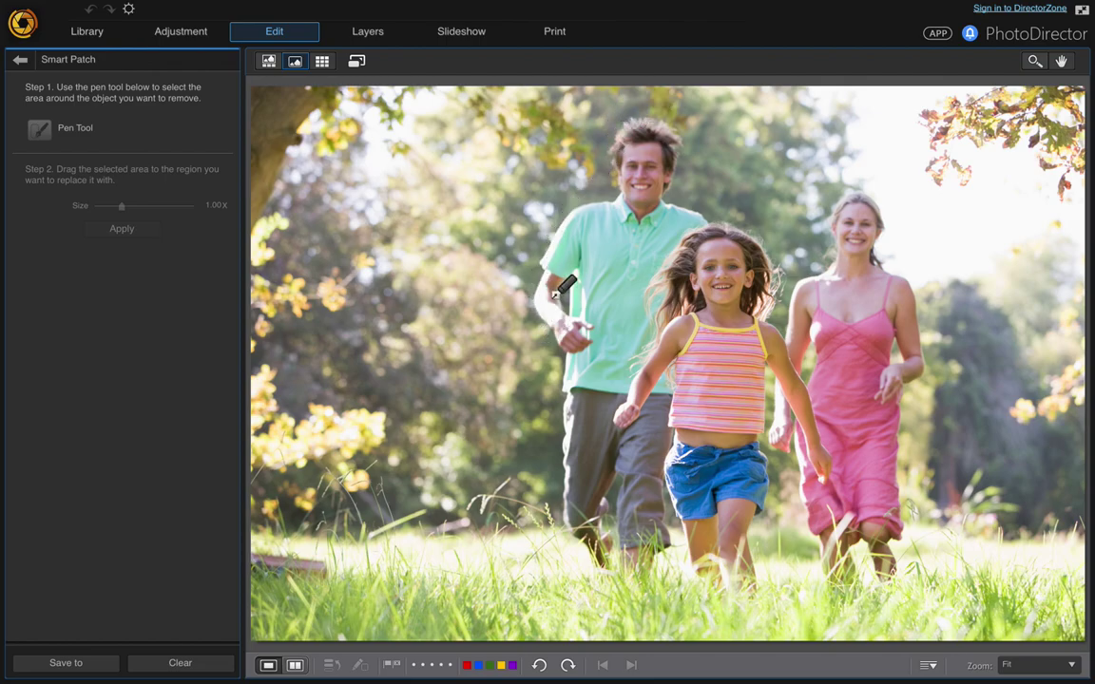
mouse_move(645, 111)
mouse_down()
mouse_move(580, 198)
mouse_move(537, 336)
mouse_move(561, 408)
mouse_up()
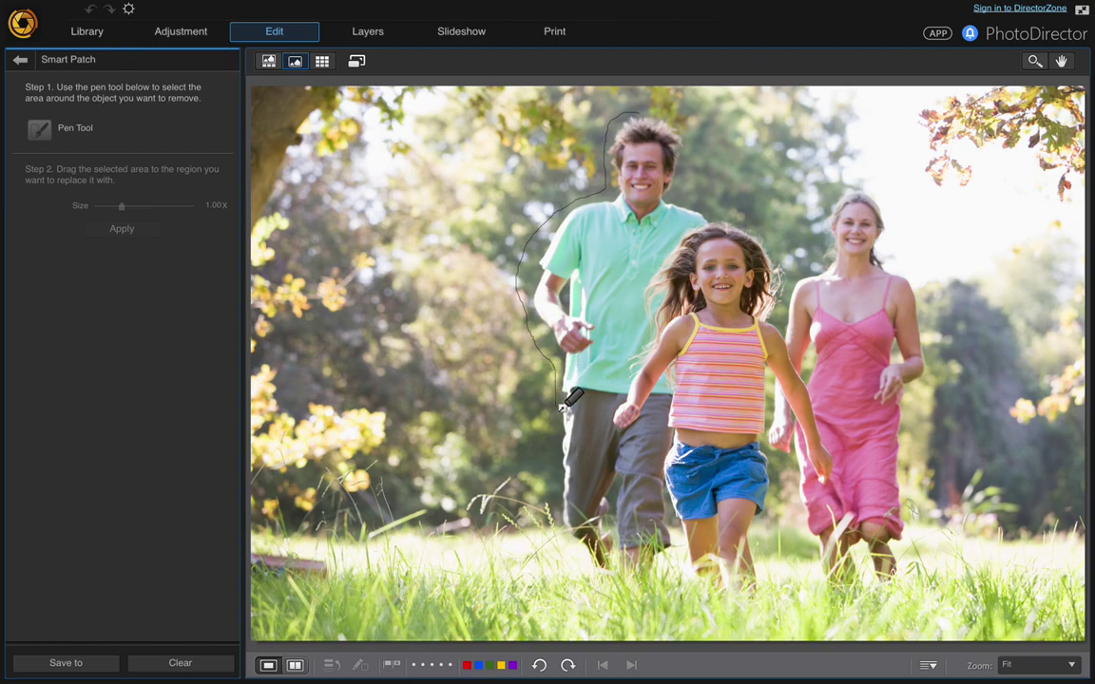
drag(561, 408, 563, 410)
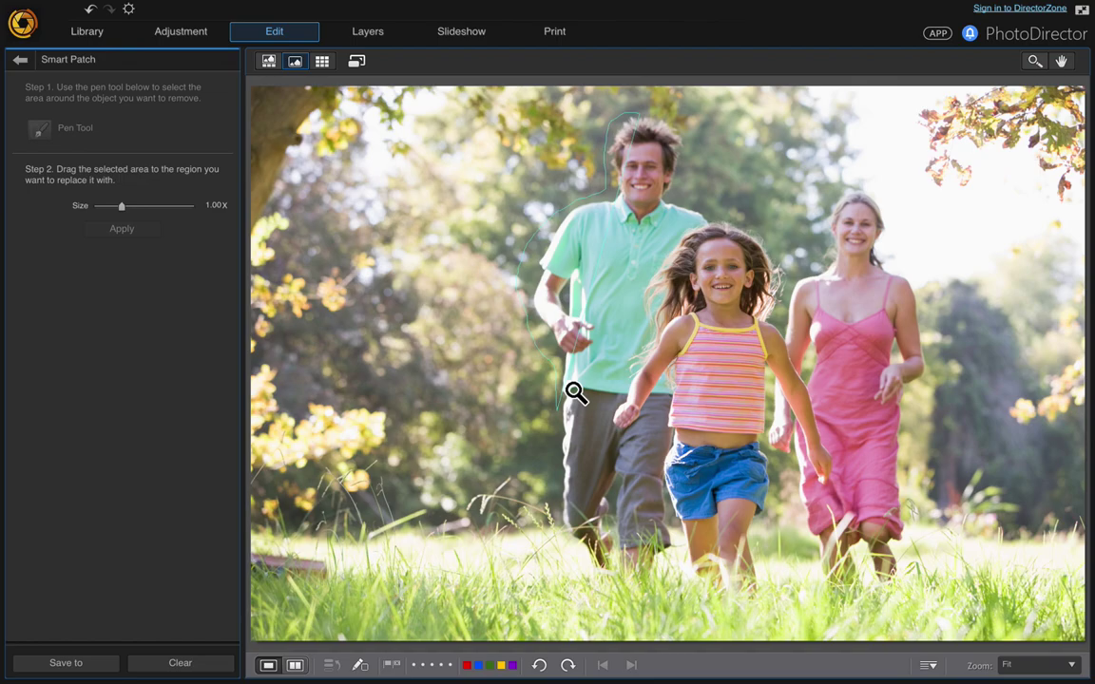
click(88, 9)
click(40, 131)
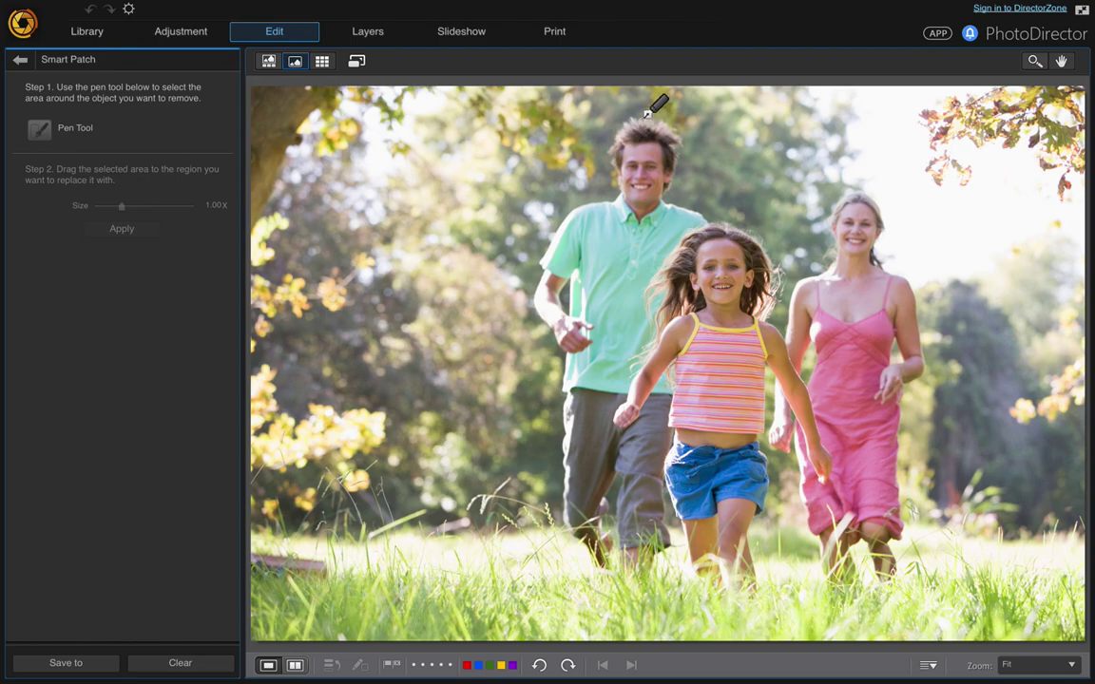
Outline the man and drag the patch left onto the trees to cover his head and torso.
mouse_move(645, 110)
mouse_down()
mouse_move(609, 166)
mouse_move(605, 203)
mouse_move(548, 231)
mouse_move(524, 283)
mouse_move(551, 348)
mouse_move(563, 535)
mouse_move(618, 581)
mouse_move(624, 383)
mouse_move(677, 227)
mouse_move(698, 216)
mouse_move(699, 190)
mouse_move(688, 122)
mouse_move(608, 90)
mouse_up()
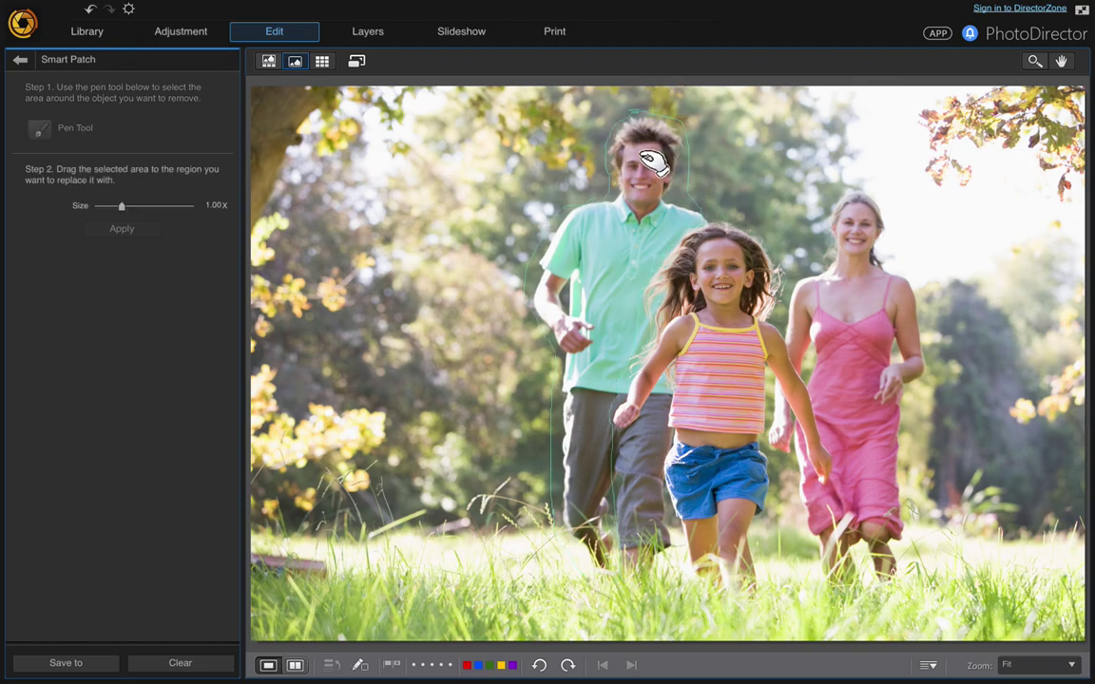
drag(650, 169, 485, 166)
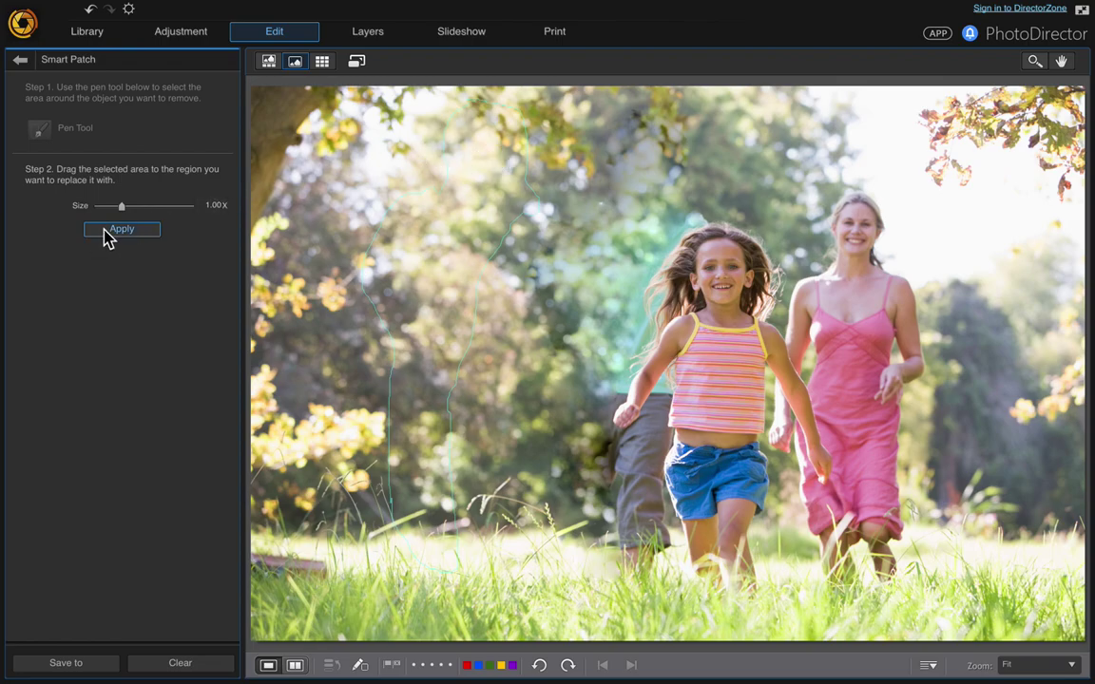
Apply the man patch, then patch the leftover spot beside the girl's hair with nearby background.
click(107, 237)
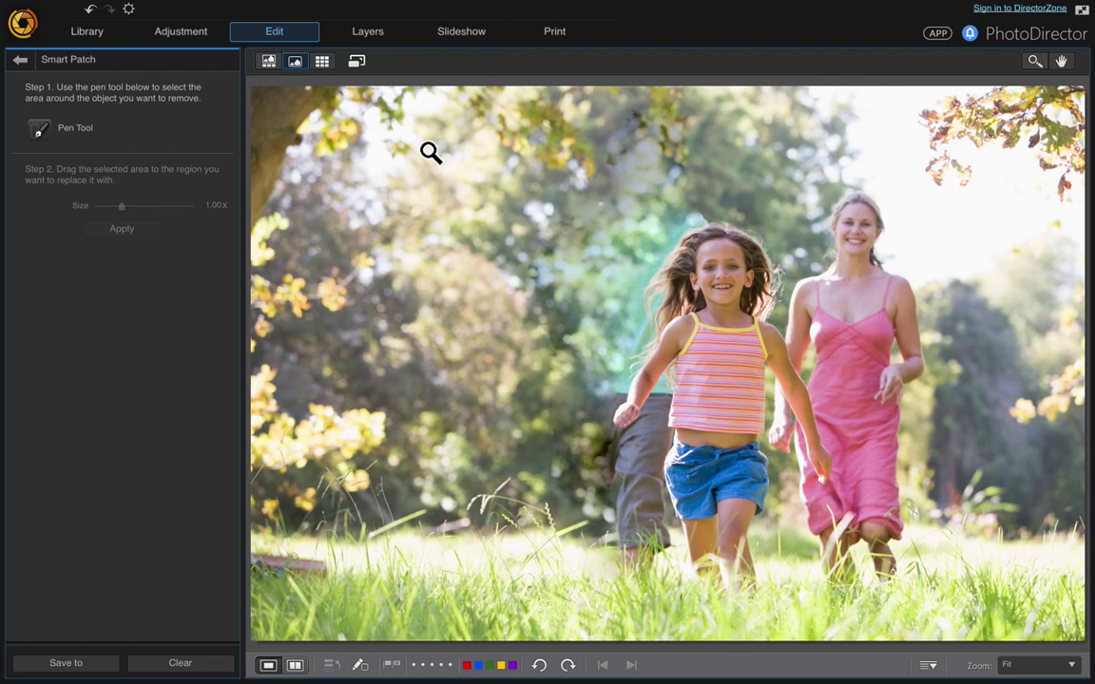
click(40, 127)
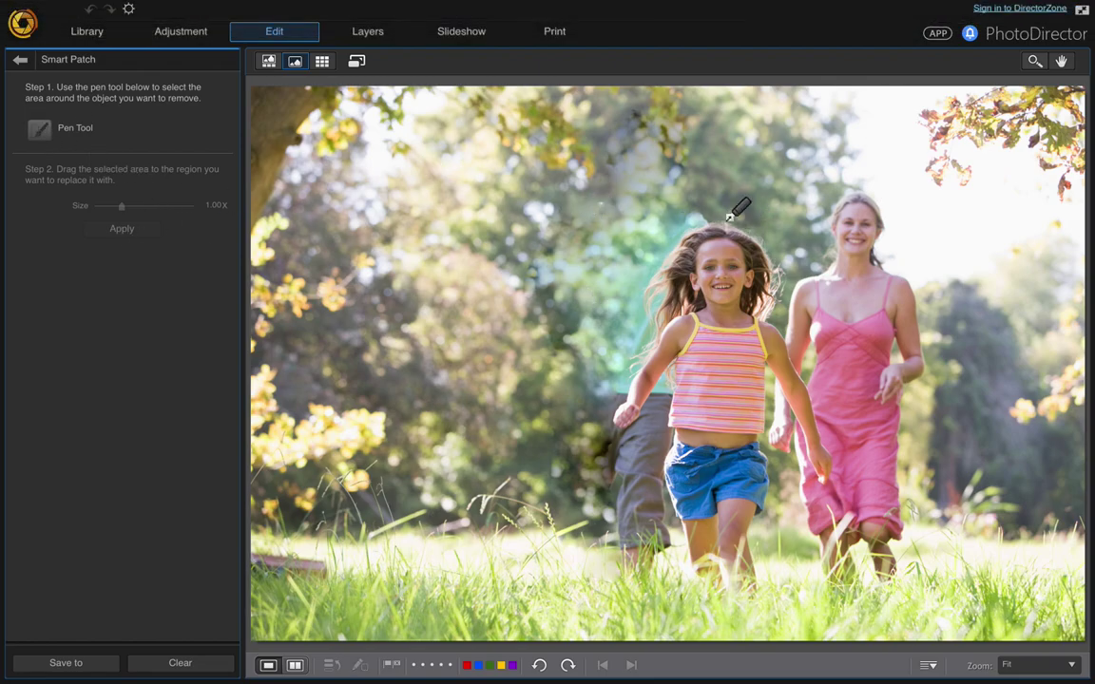
drag(674, 222, 674, 249)
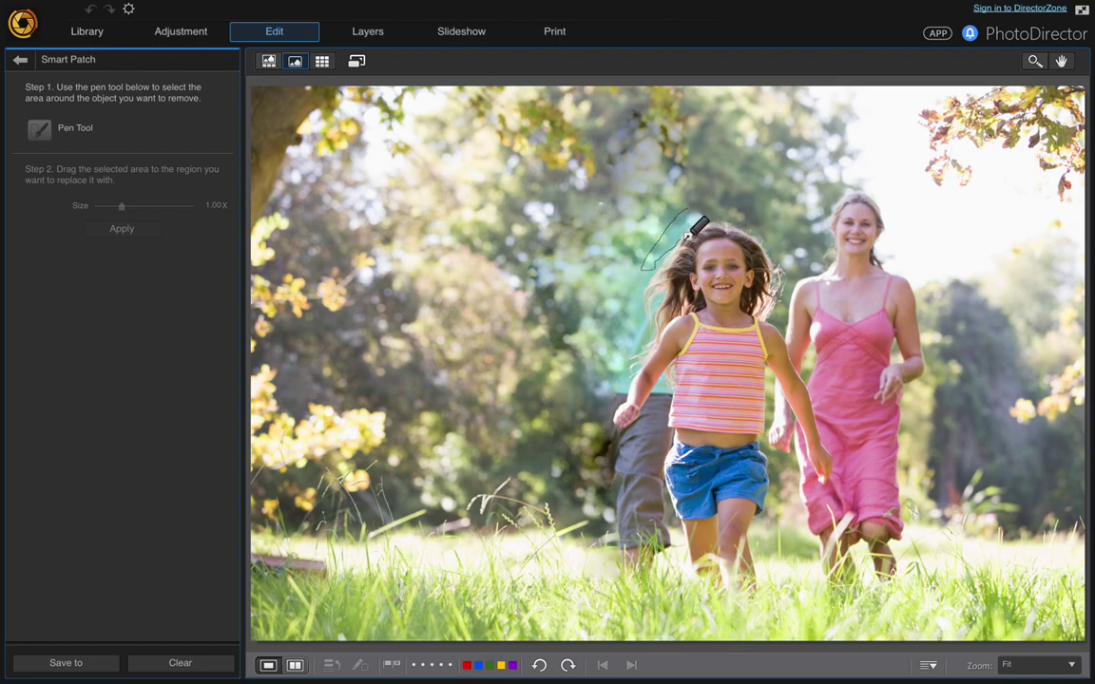
drag(698, 224, 672, 245)
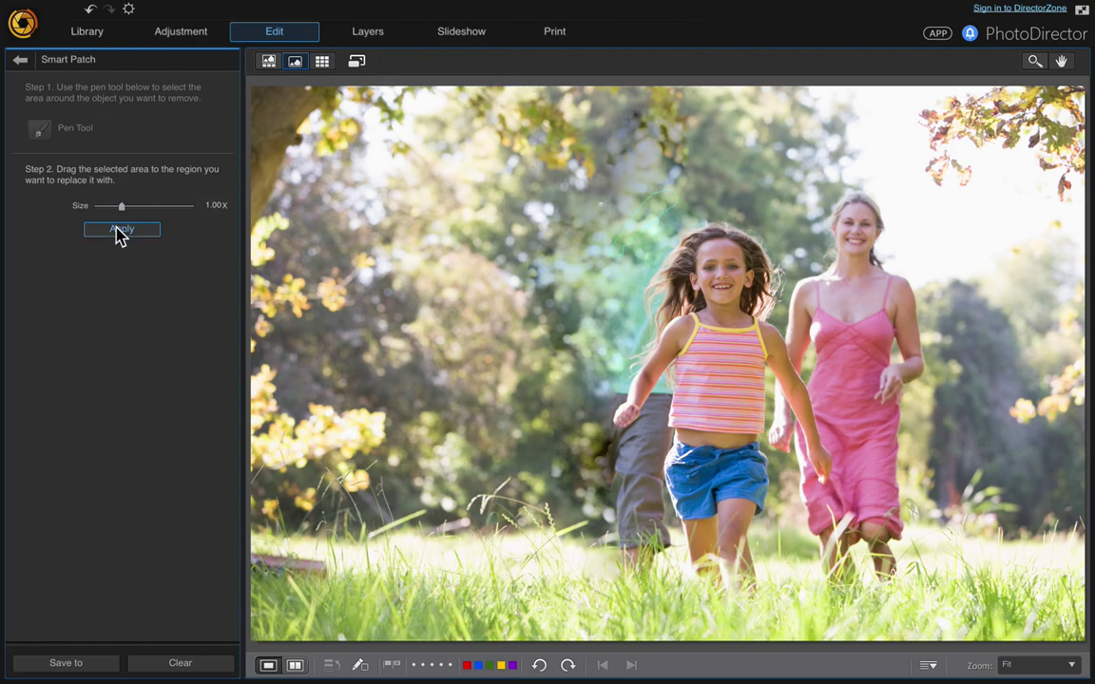
click(121, 233)
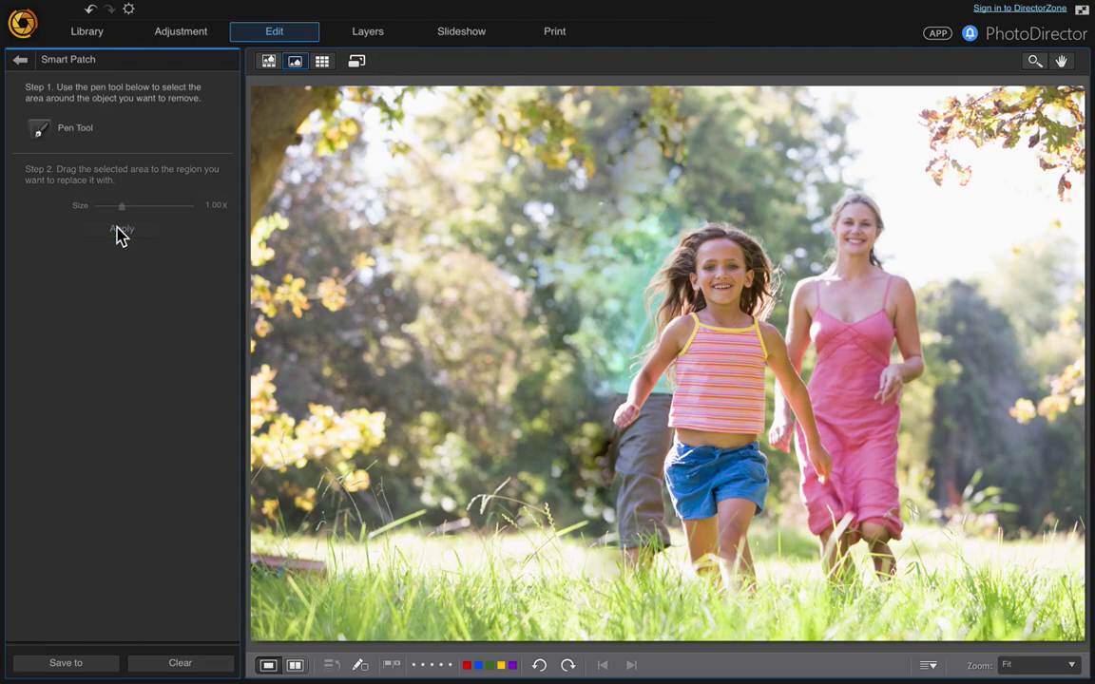
Outline the man's legs behind the girl and cover them with grass and foliage from the left.
click(40, 133)
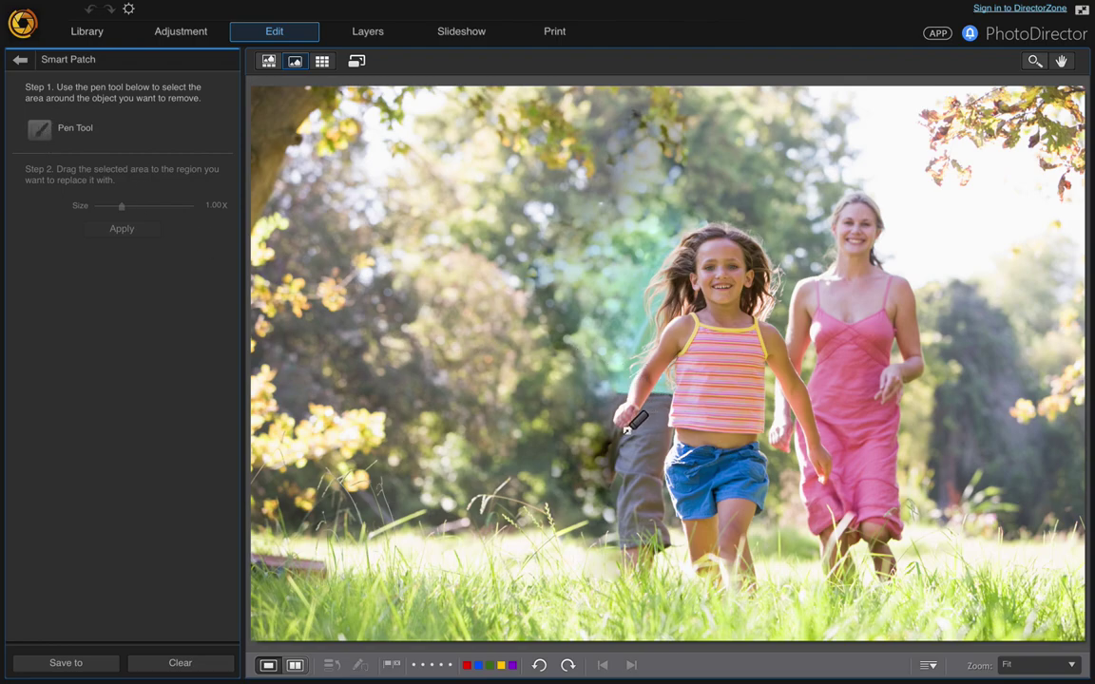
mouse_move(626, 429)
mouse_down()
mouse_move(631, 584)
mouse_move(672, 504)
mouse_move(667, 374)
mouse_move(645, 415)
mouse_up()
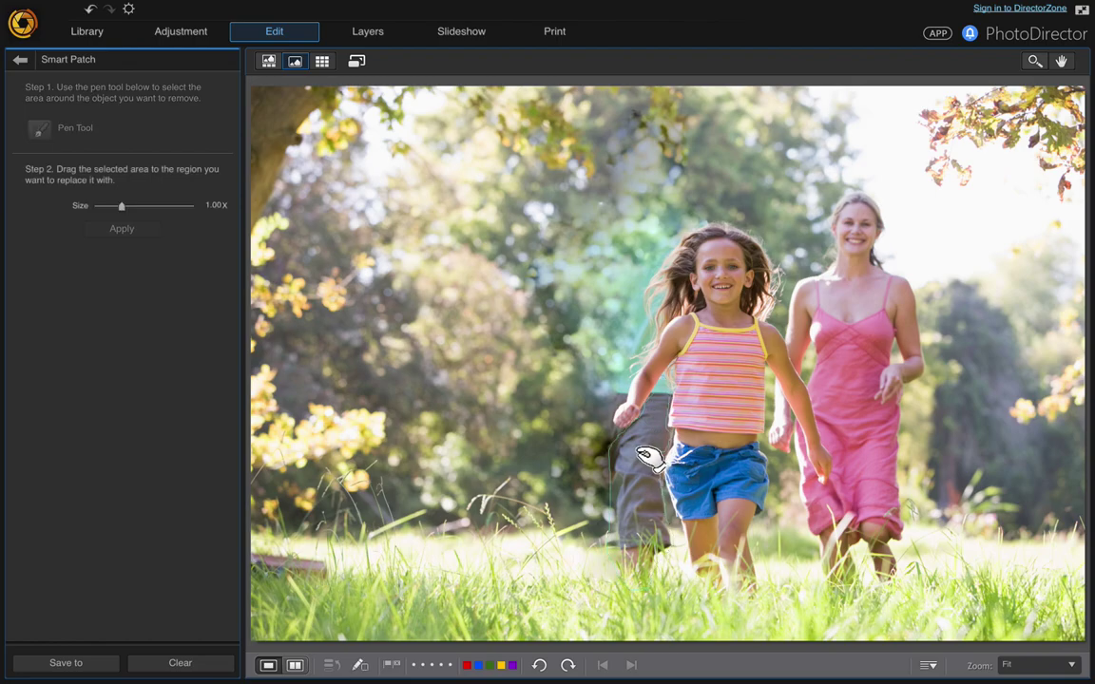
drag(652, 458, 508, 418)
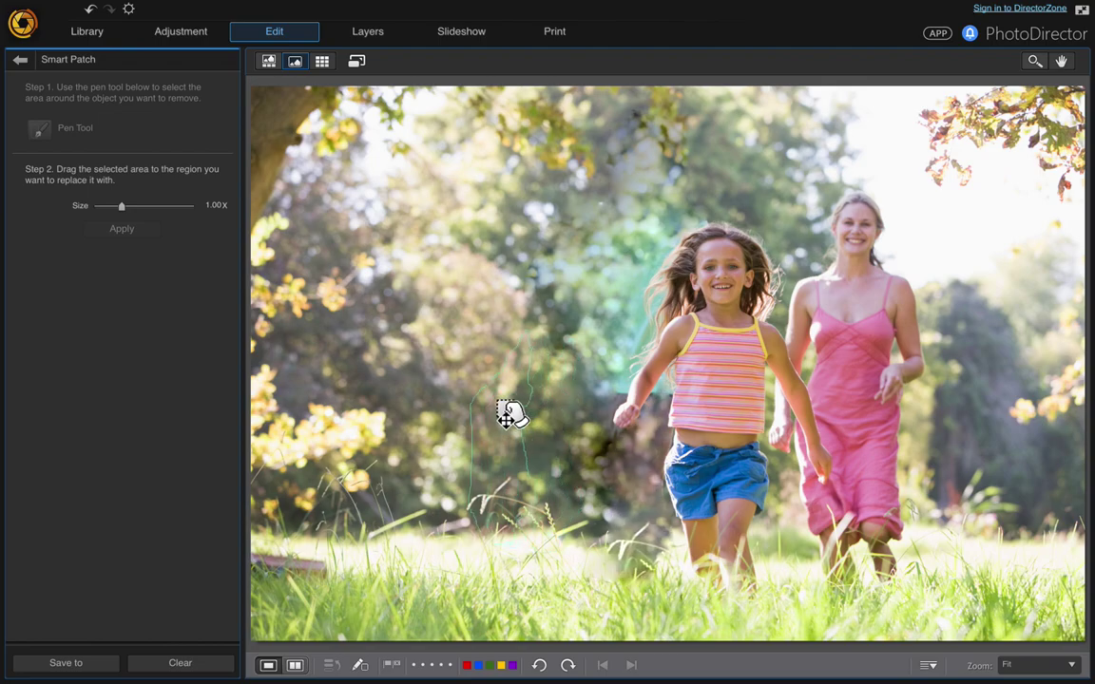
drag(508, 418, 504, 418)
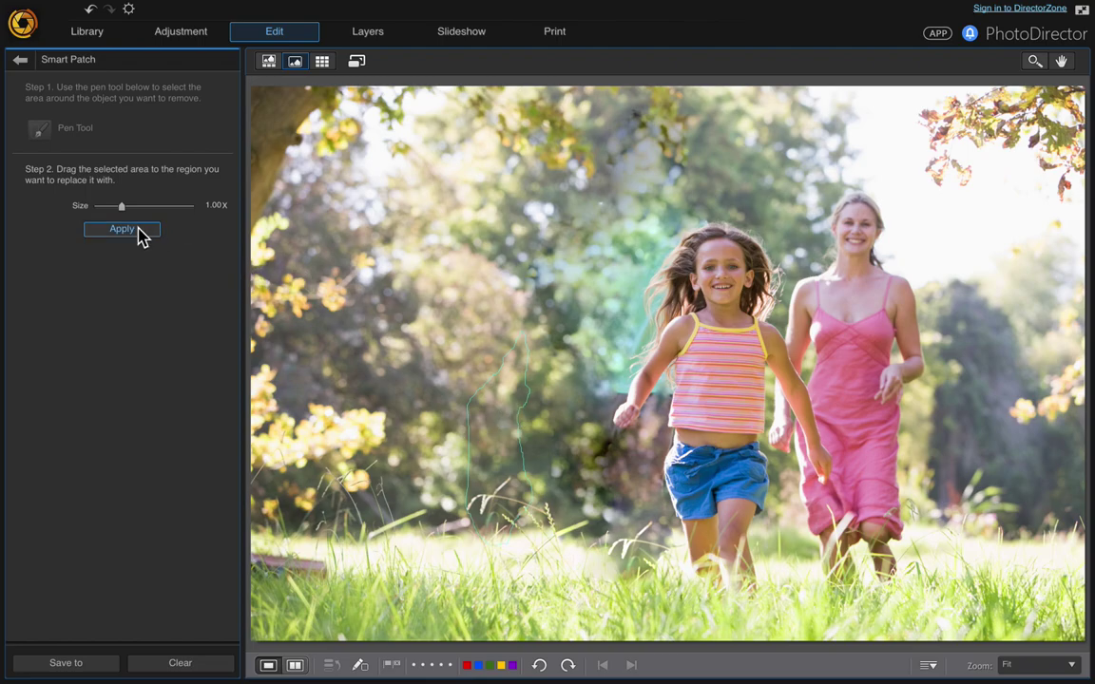
click(139, 232)
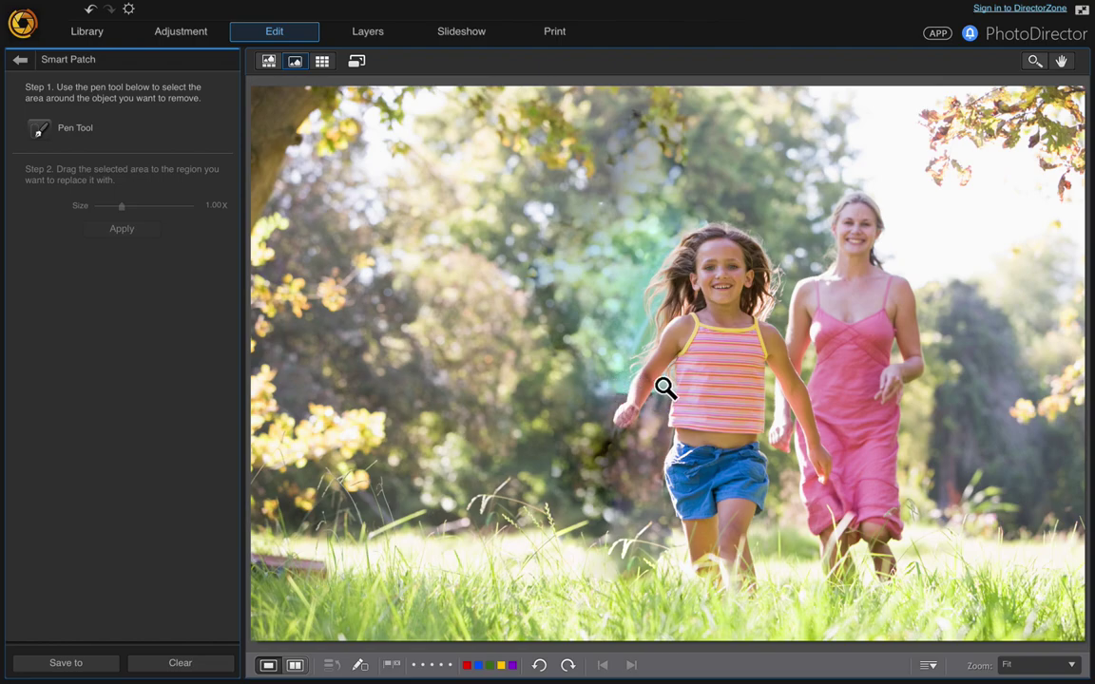
Outline and patch a small spot near the girl's outstretched arm.
click(38, 130)
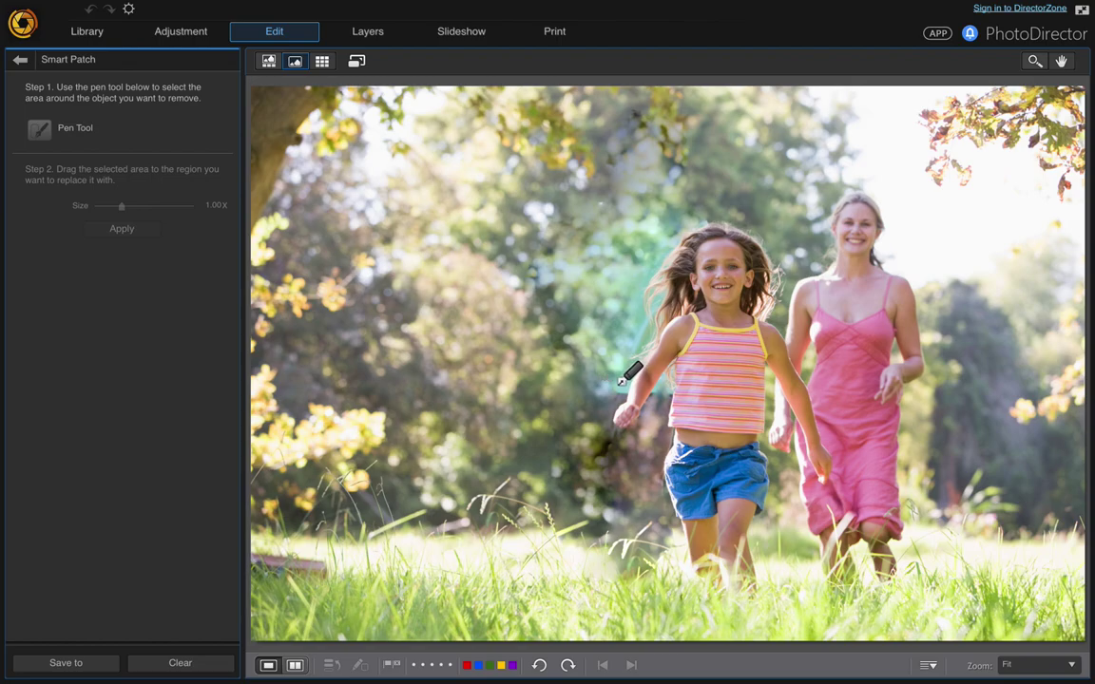
mouse_move(619, 382)
mouse_down()
mouse_move(629, 378)
mouse_move(599, 411)
mouse_up()
click(135, 236)
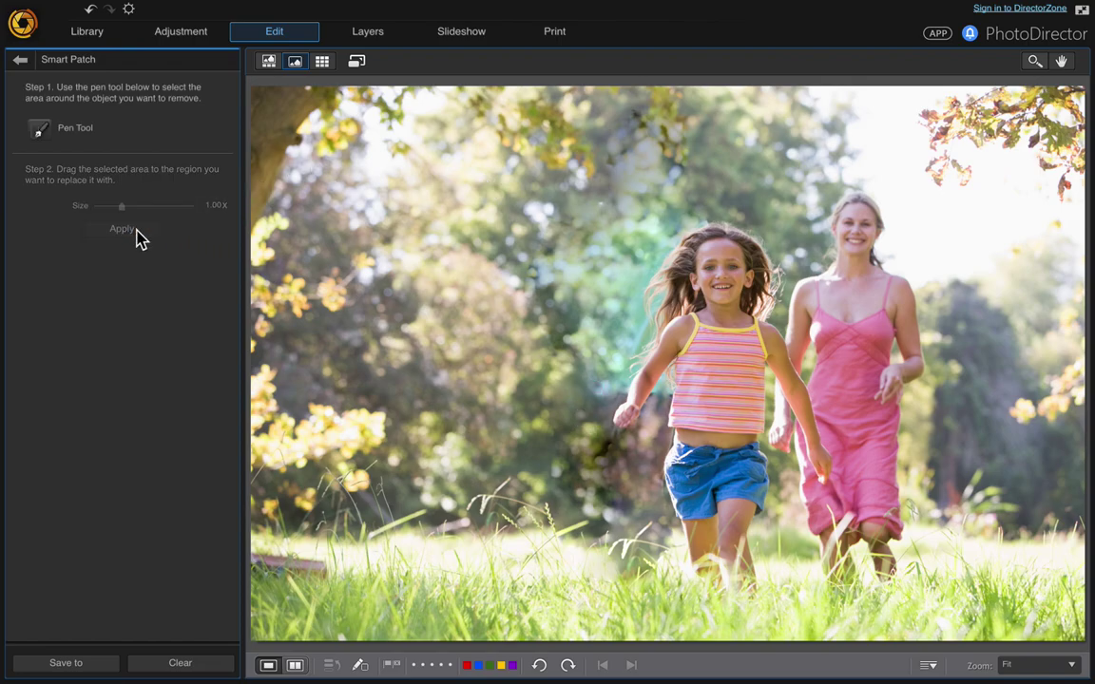
Undo that patch and redo it with a wider outline blended into foliage.
click(39, 130)
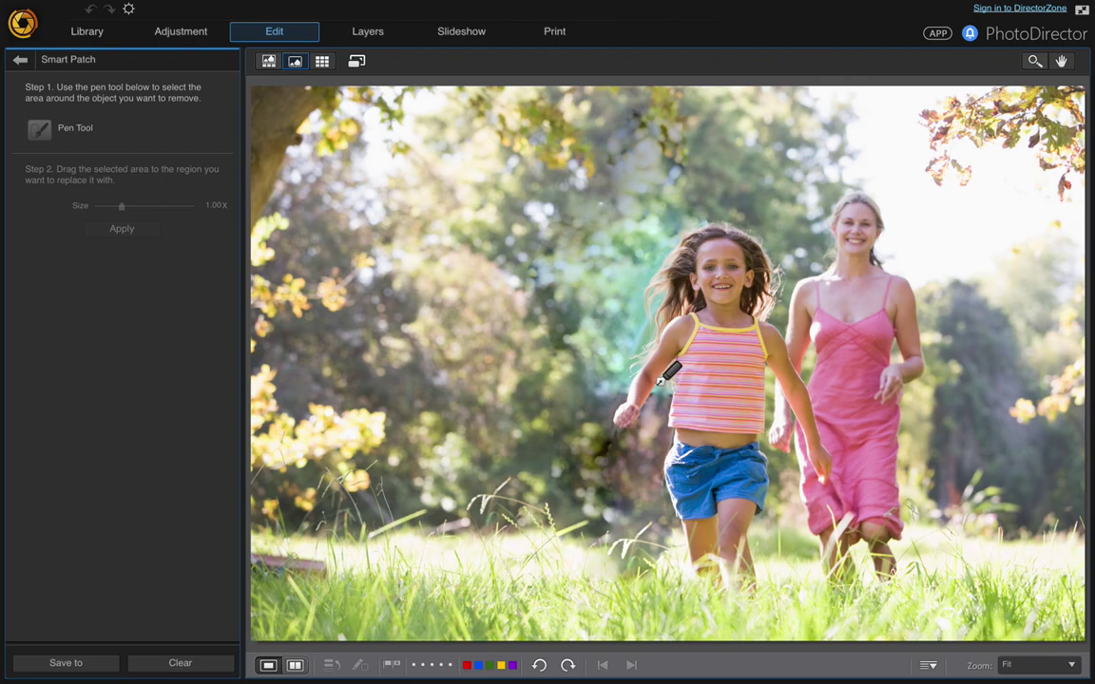
click(89, 10)
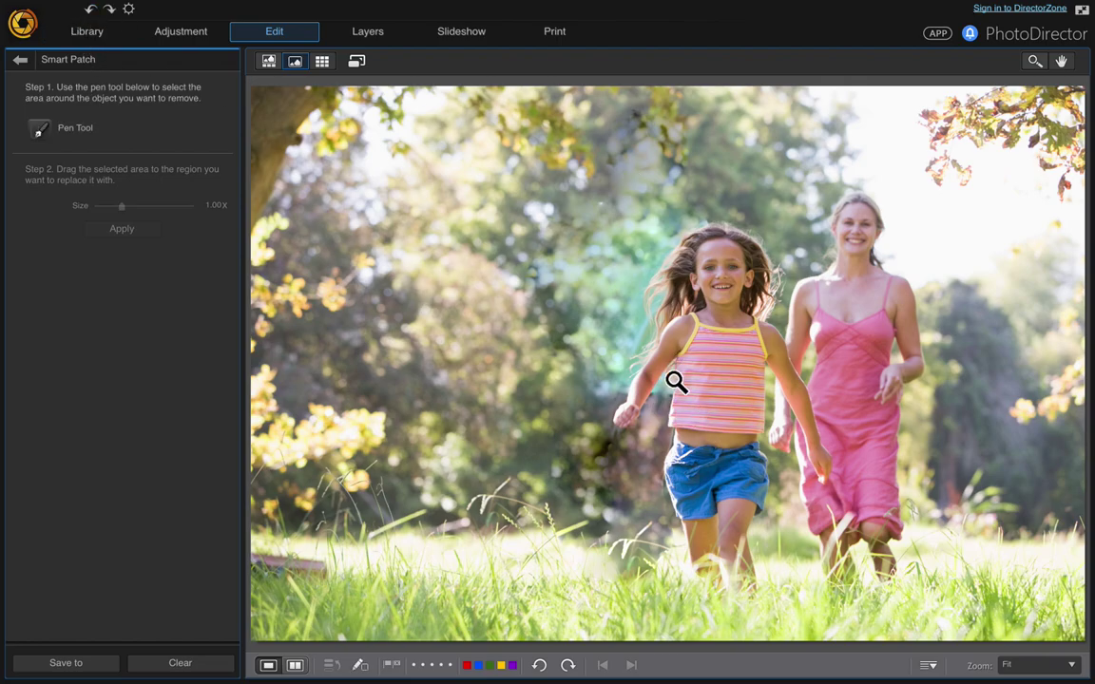
click(38, 130)
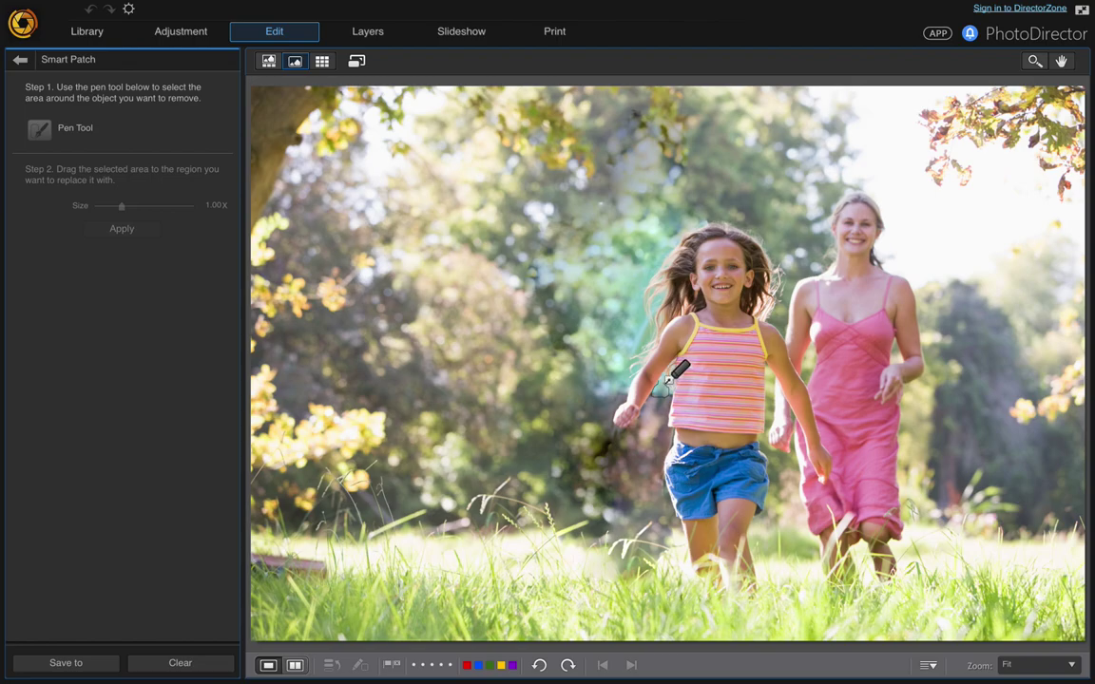
mouse_move(667, 380)
mouse_down()
mouse_move(608, 418)
mouse_move(560, 401)
mouse_up()
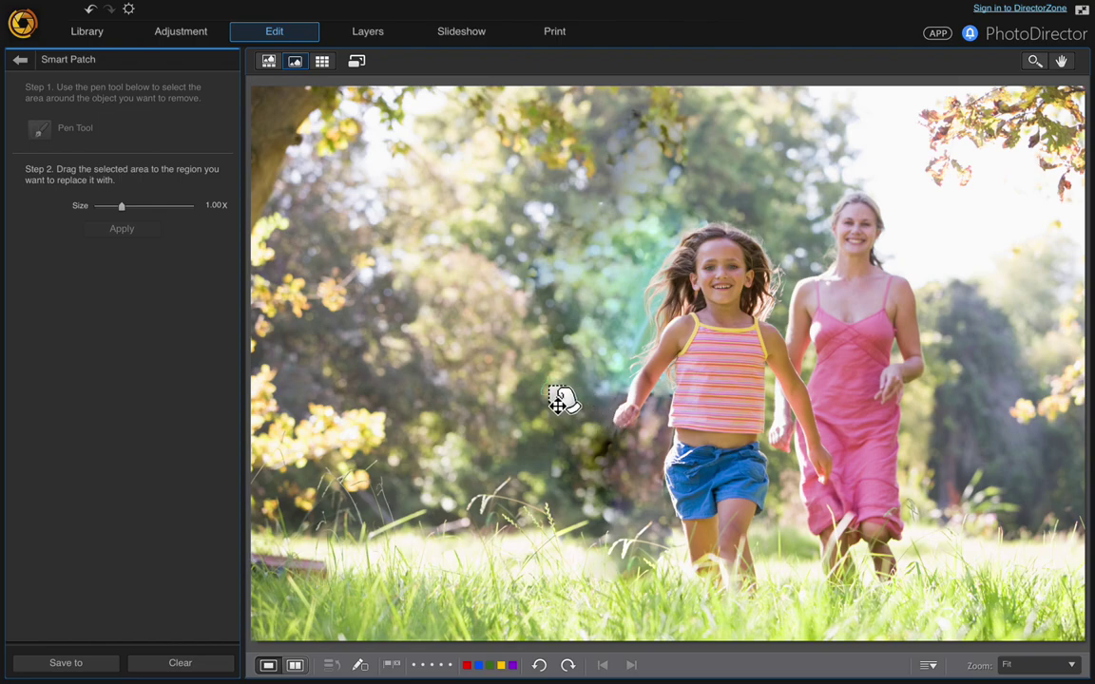
click(121, 231)
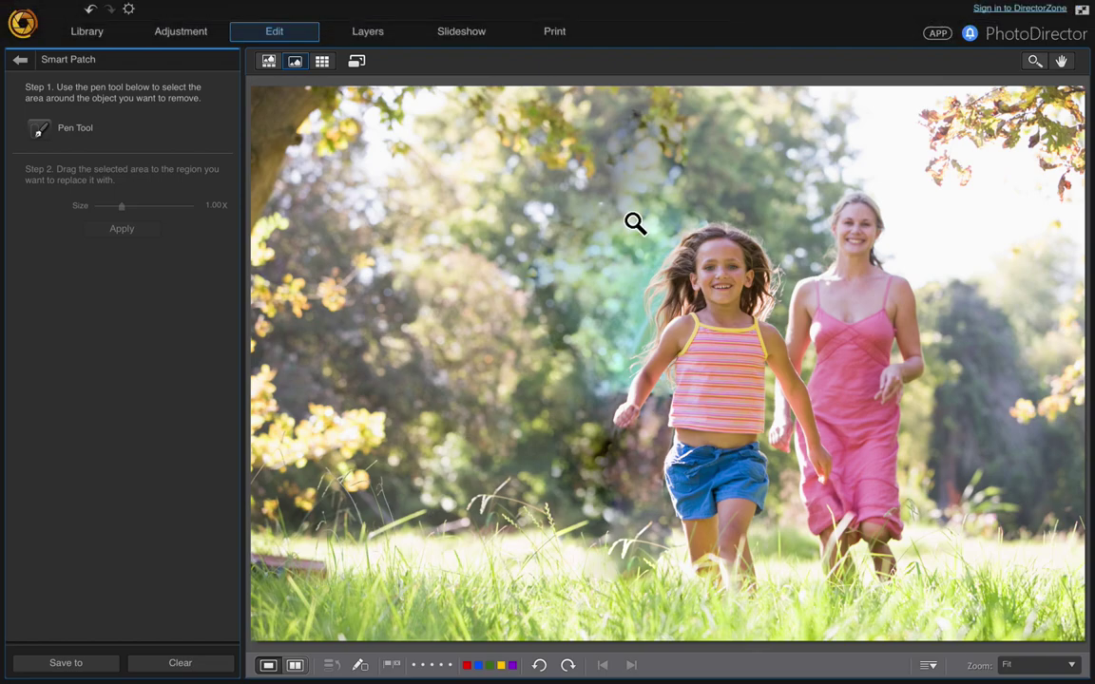
Save the patched photo as a virtual copy and open it as a Background layer.
click(367, 33)
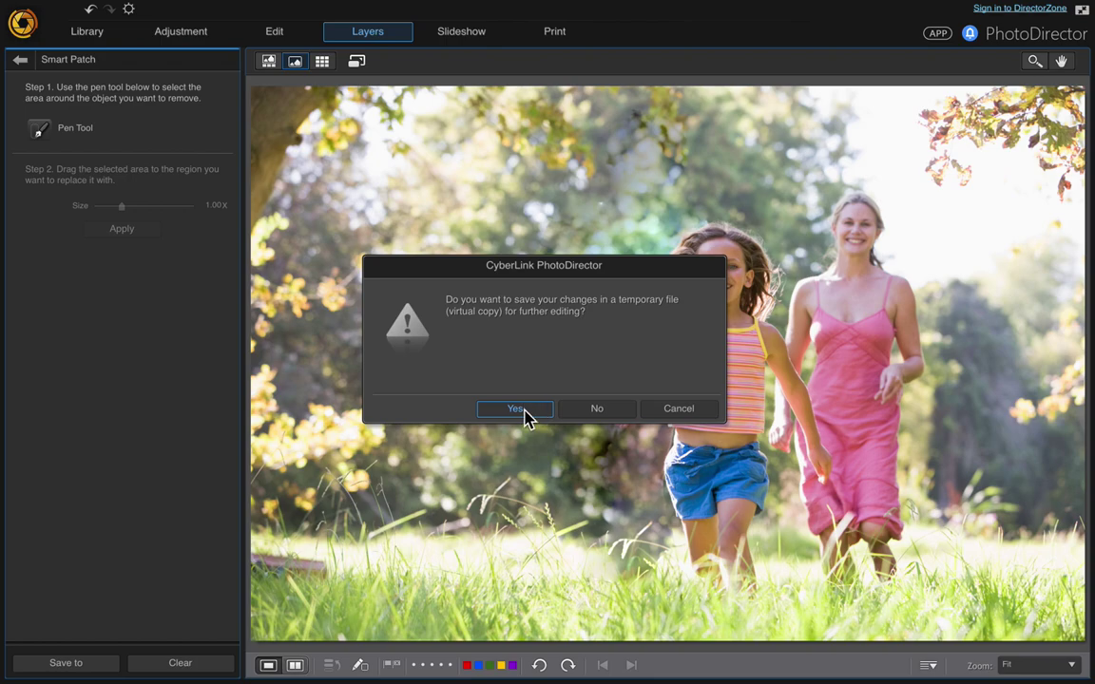
click(516, 410)
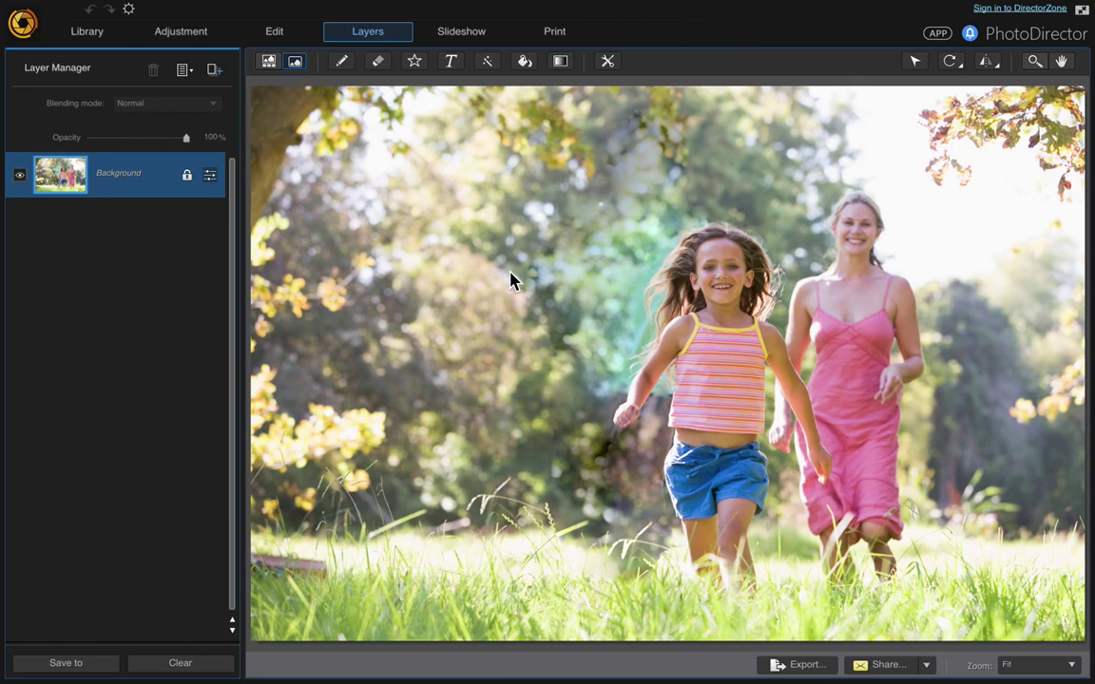
Add the original photo with the man as a layer and duplicate the Background layer.
click(269, 63)
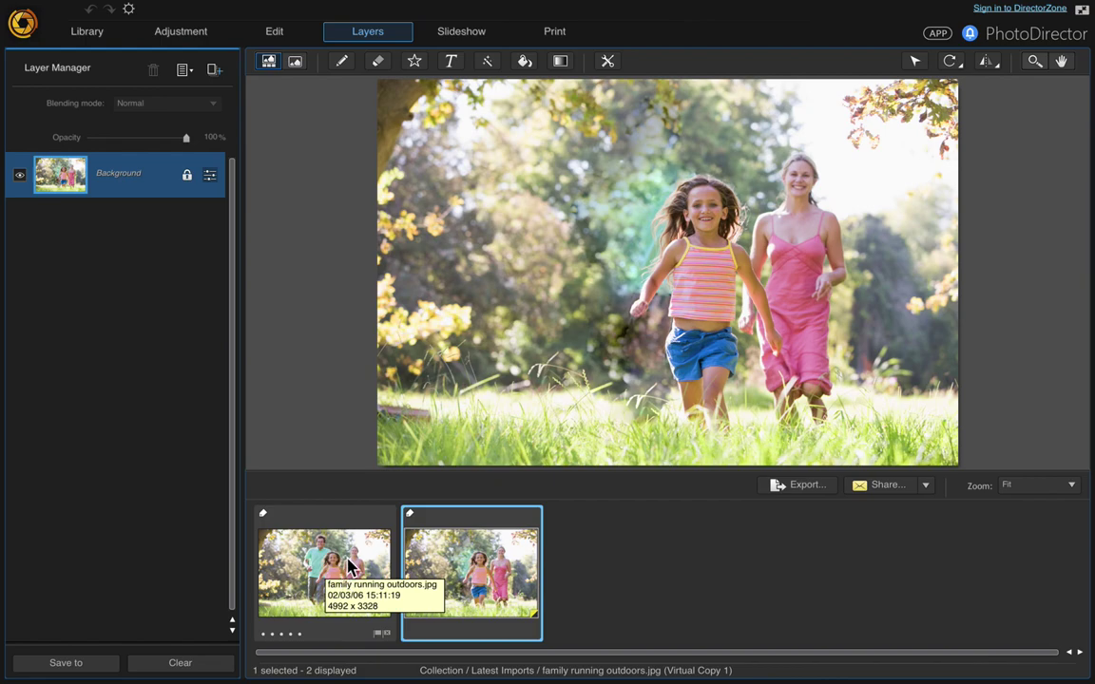
drag(349, 566, 119, 168)
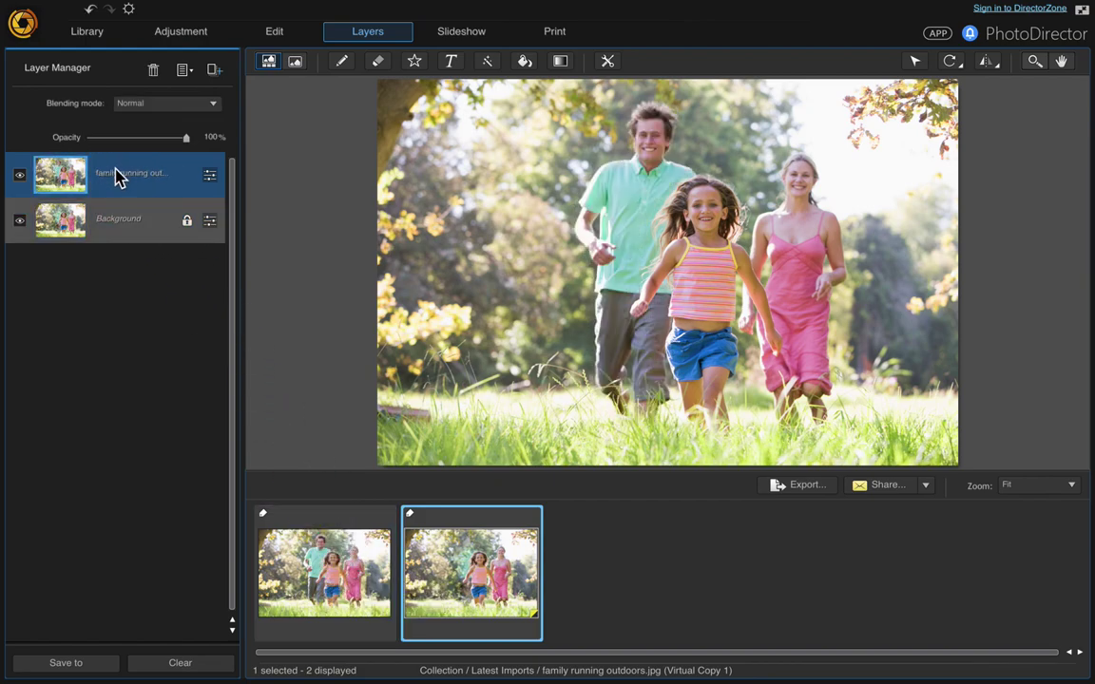
click(116, 219)
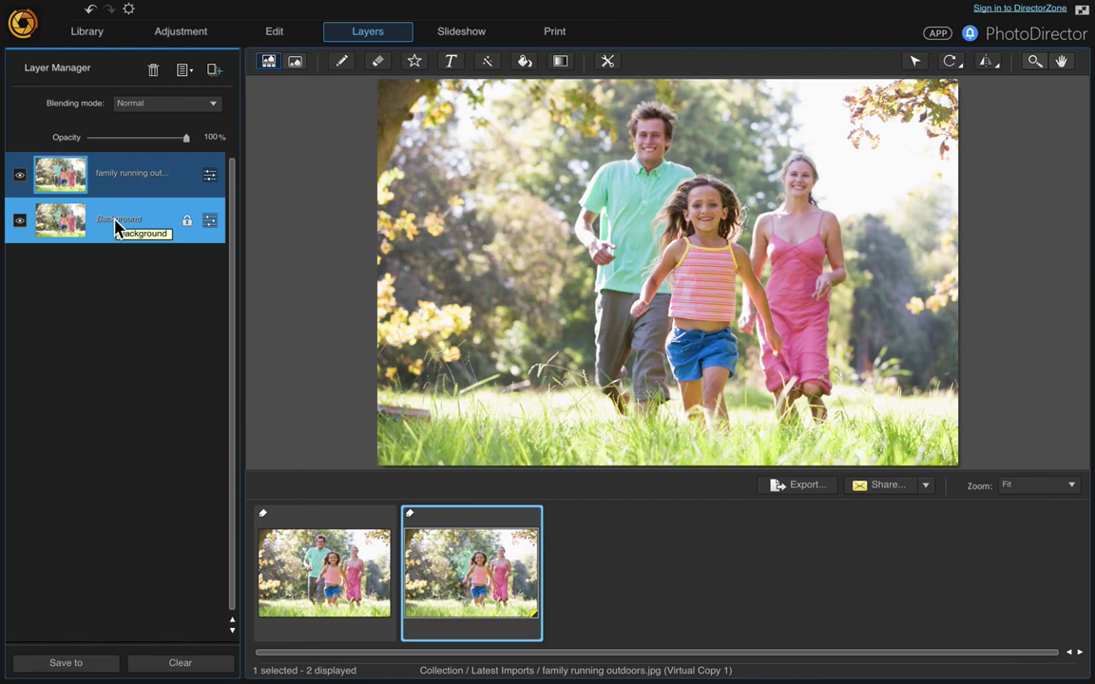
click(116, 226)
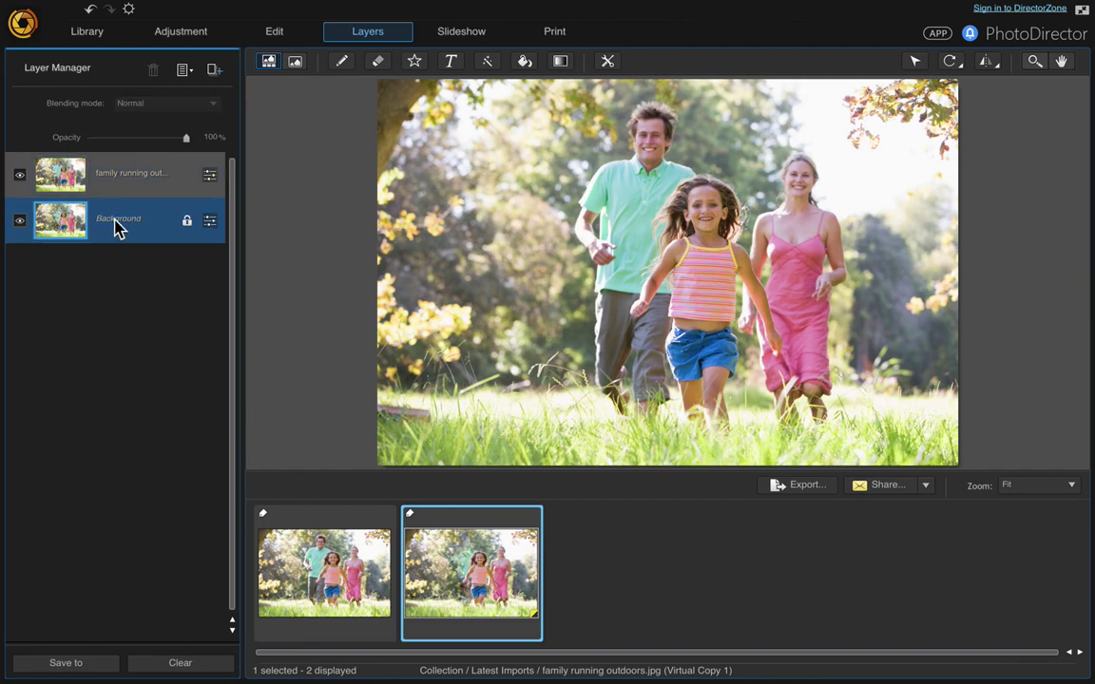
right_click(116, 226)
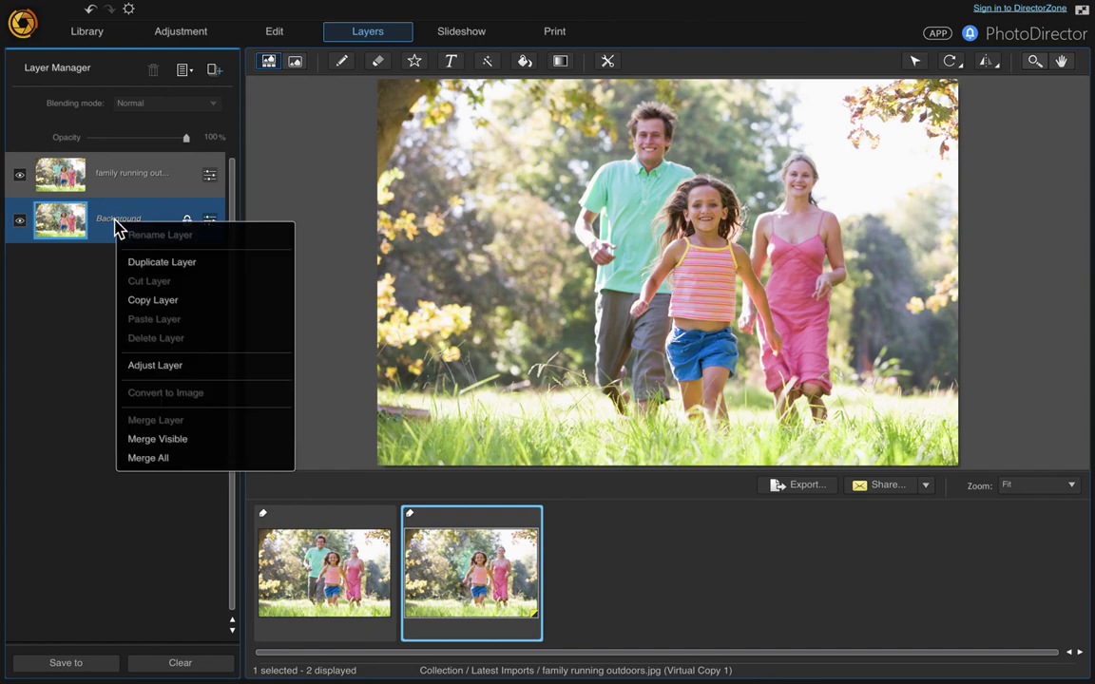
click(152, 266)
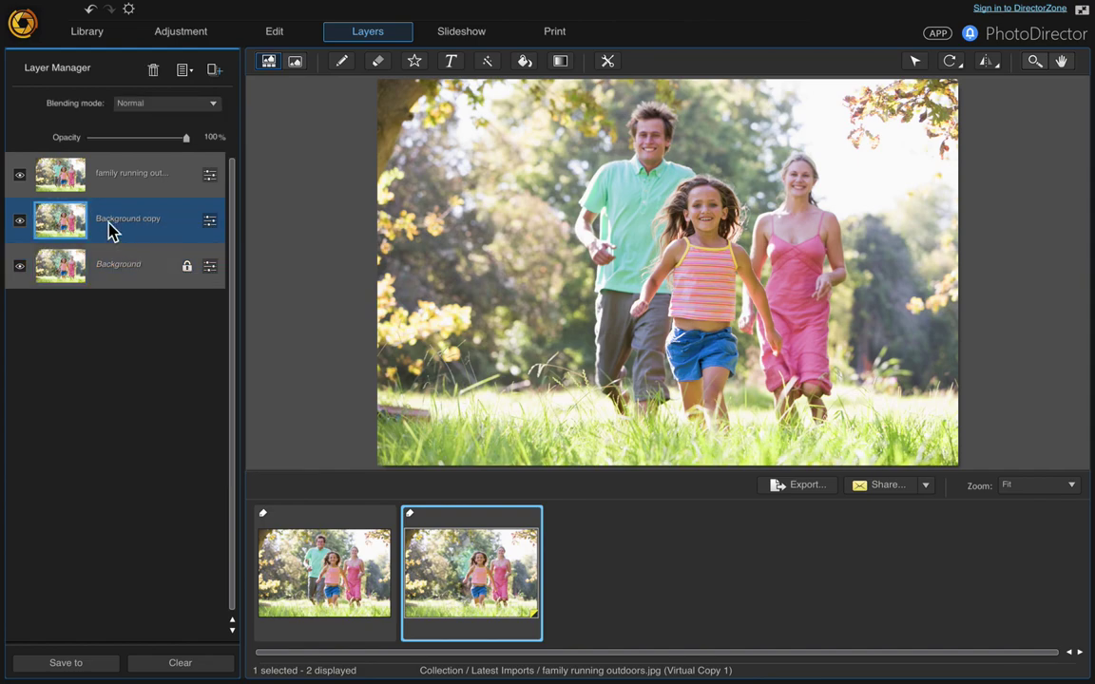
Move the Background copy to the top and hide both Background layers, showing only the original.
drag(107, 226, 134, 158)
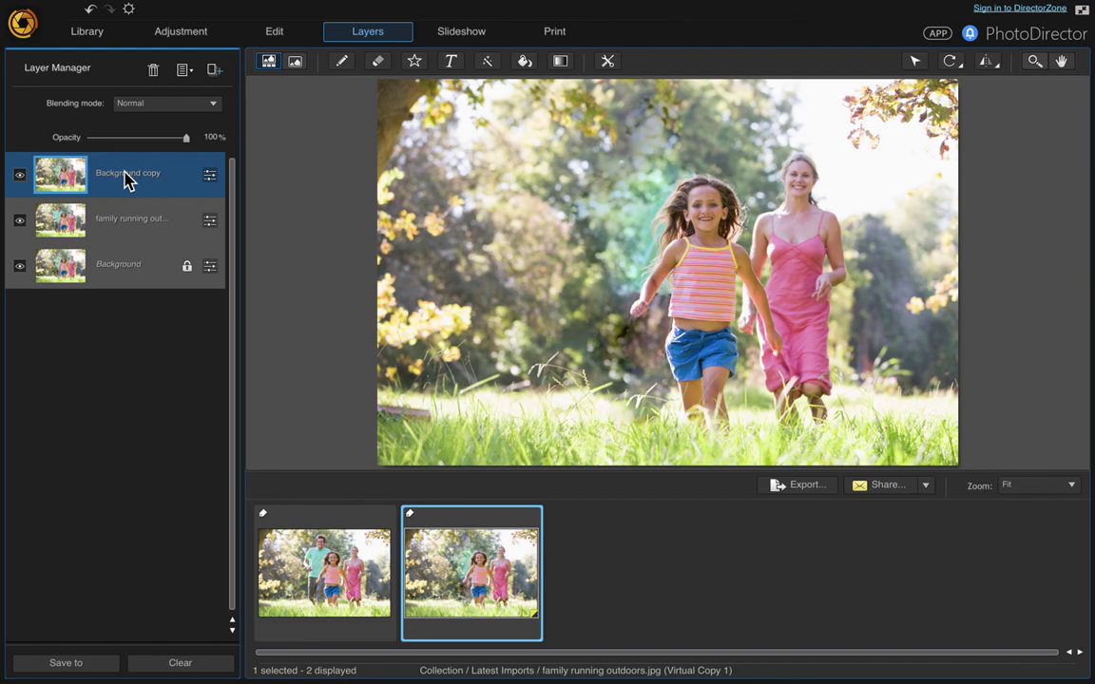
click(19, 174)
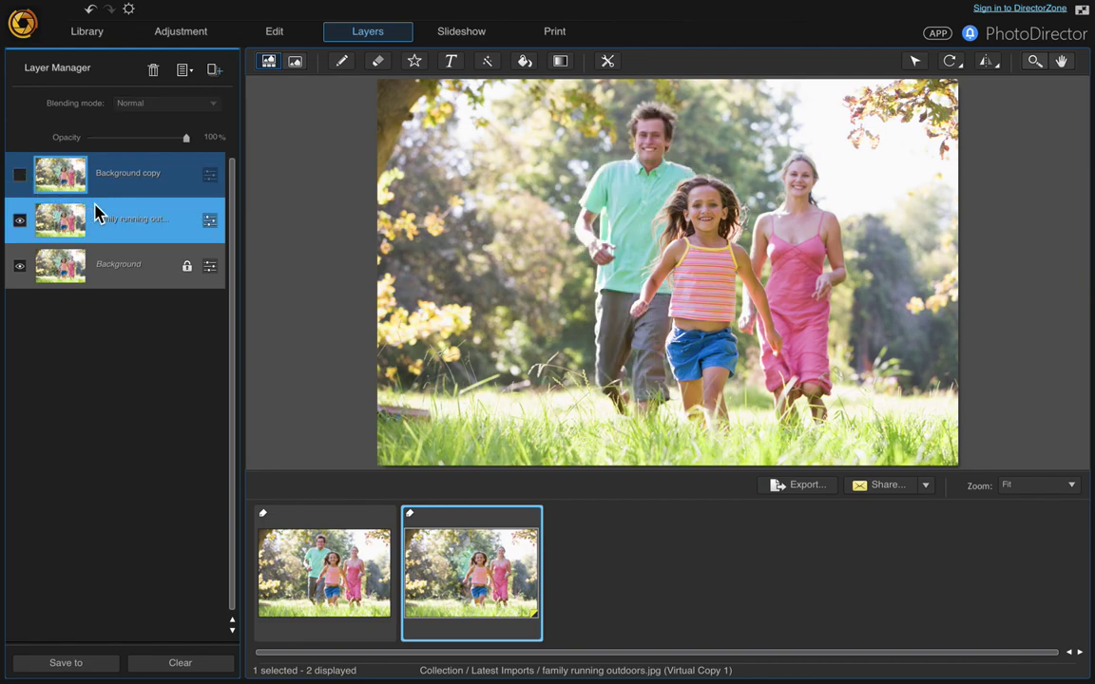
click(120, 264)
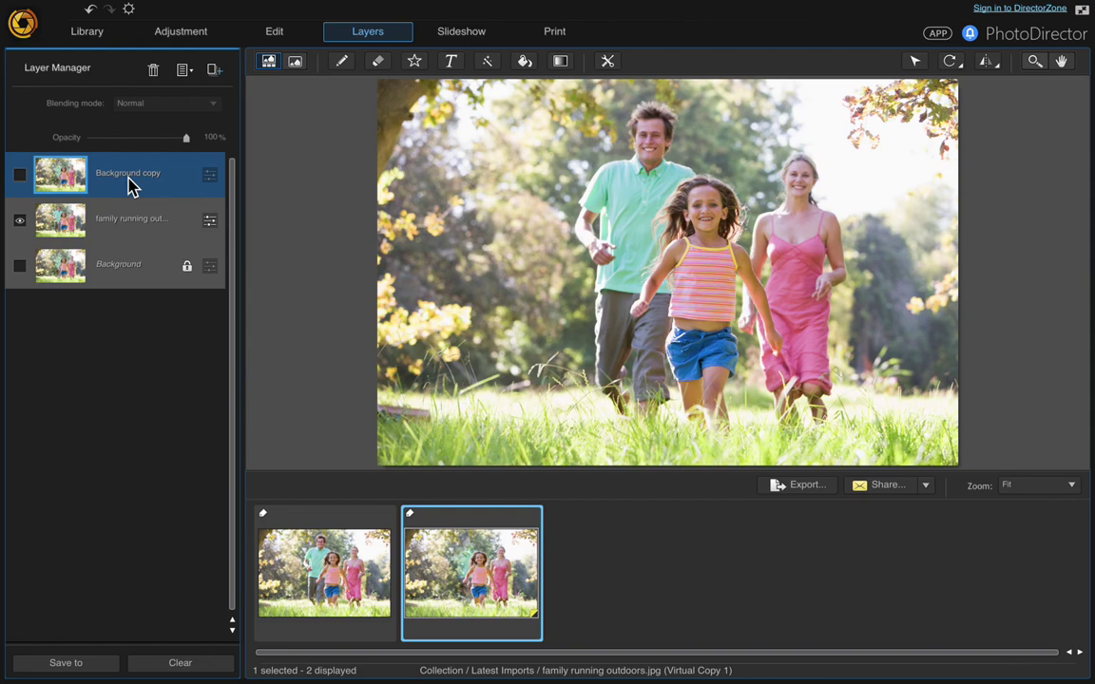
click(297, 69)
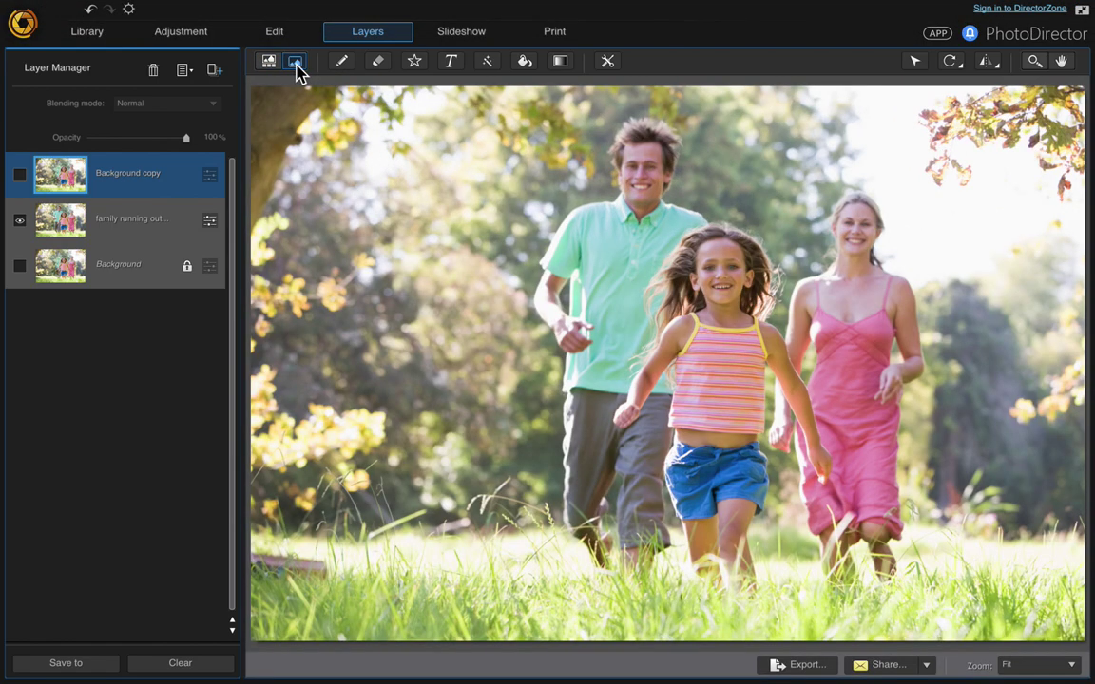
click(121, 236)
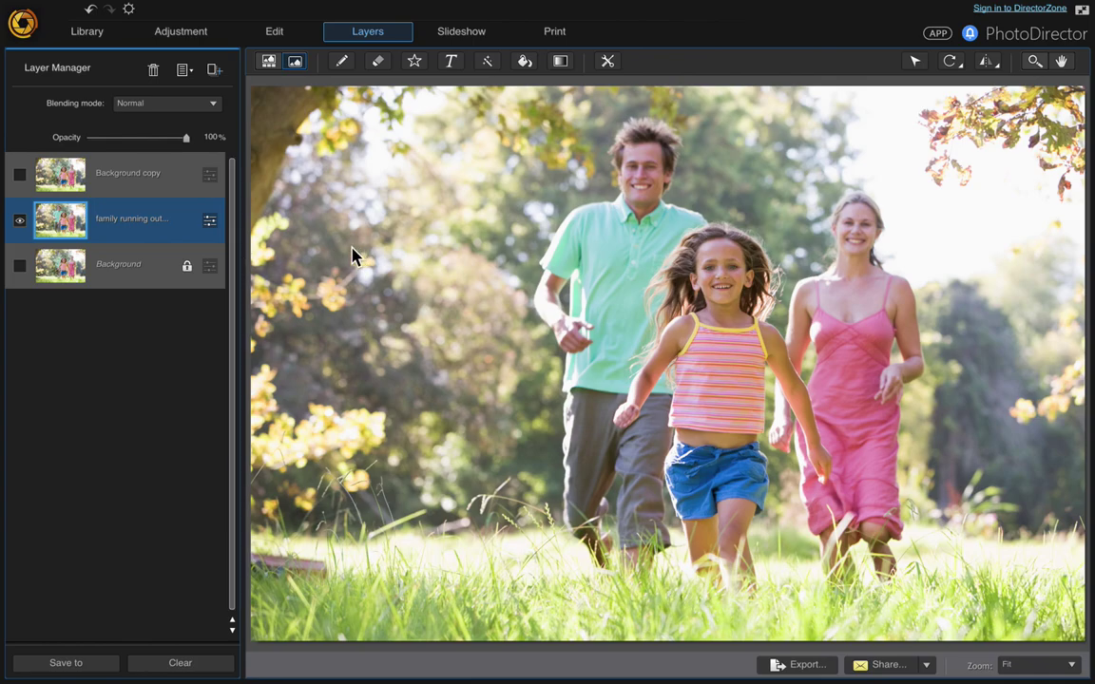
click(125, 178)
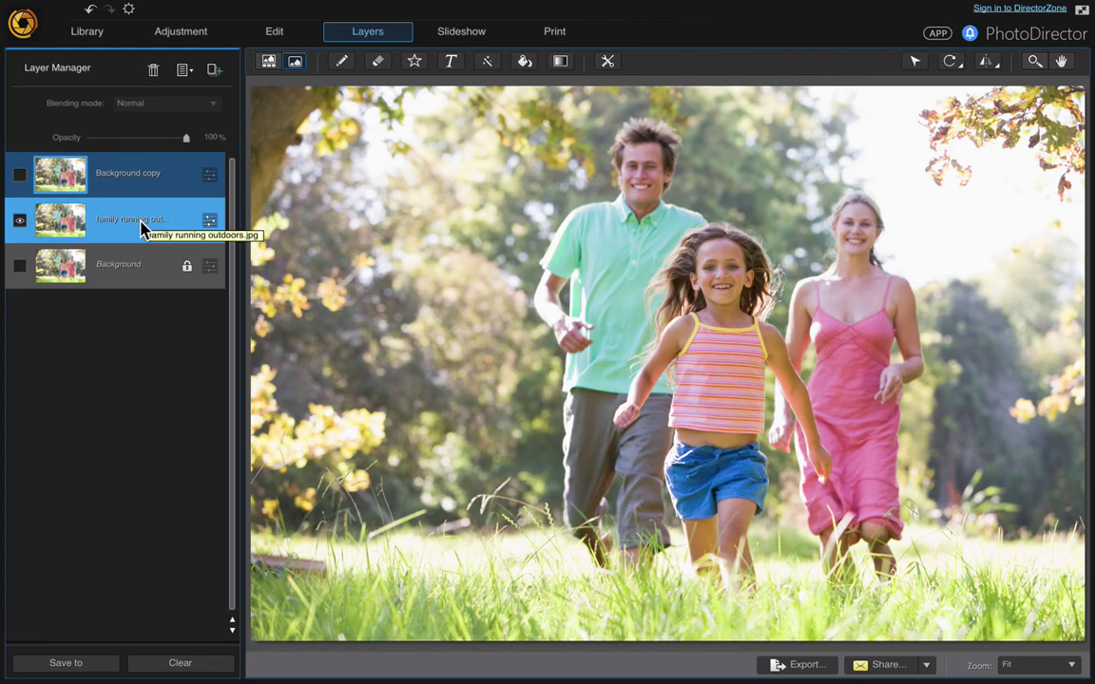
click(140, 227)
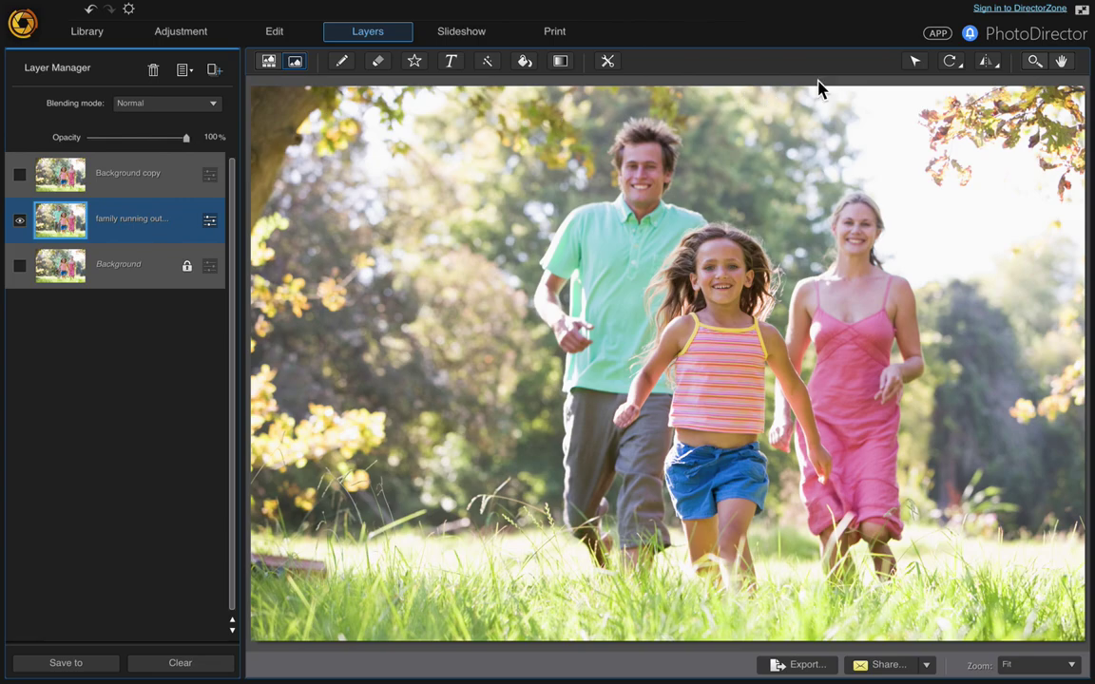
click(915, 62)
Shift the family running outdoors layer slightly right and show the Background copy again.
click(916, 62)
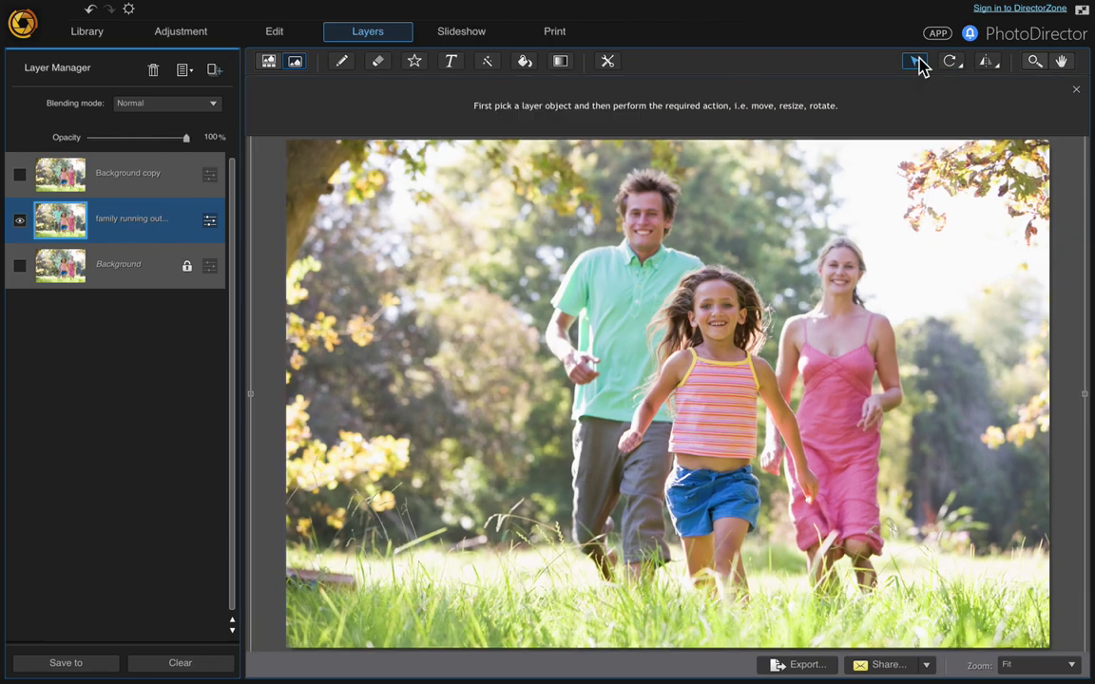
drag(439, 273, 531, 271)
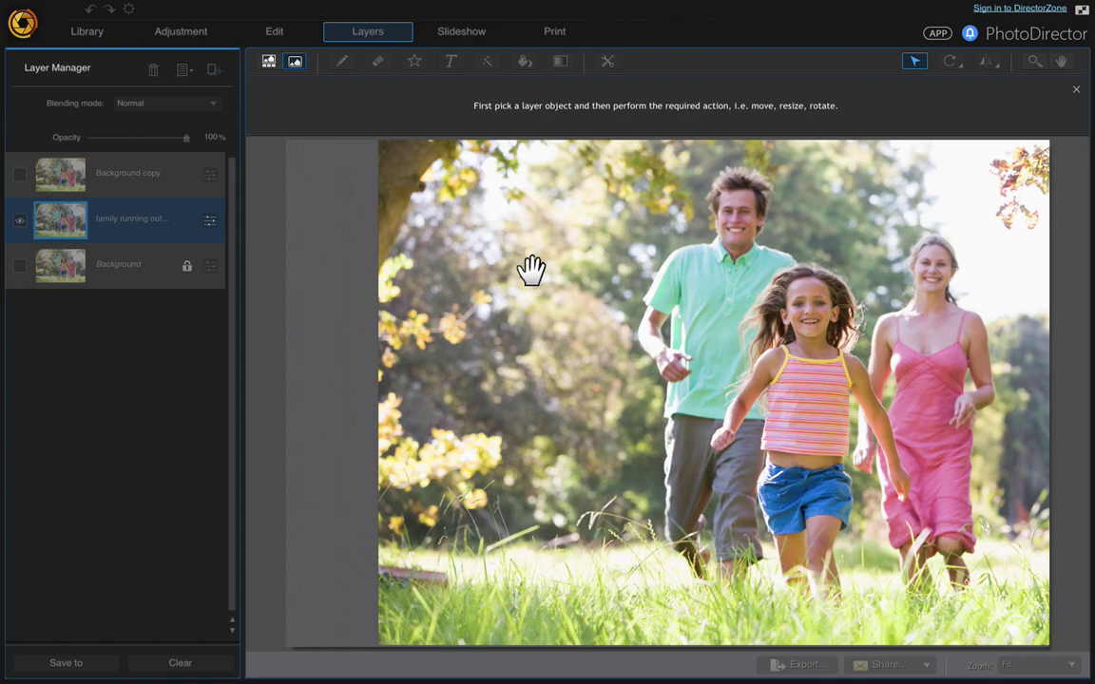
drag(532, 271, 535, 270)
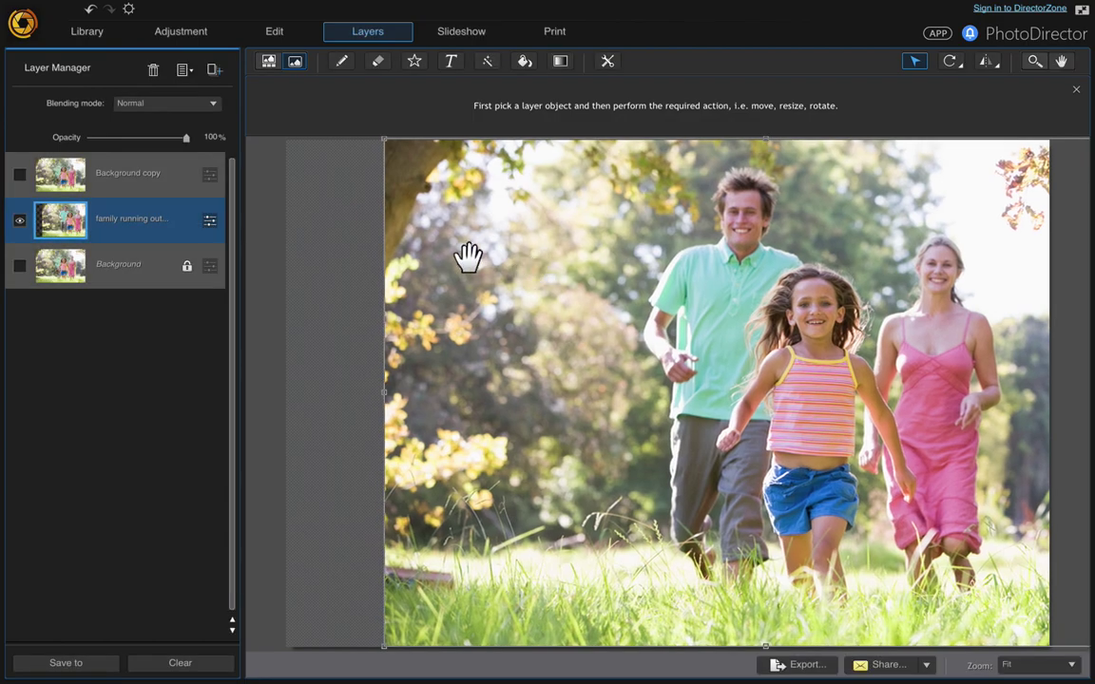
click(138, 182)
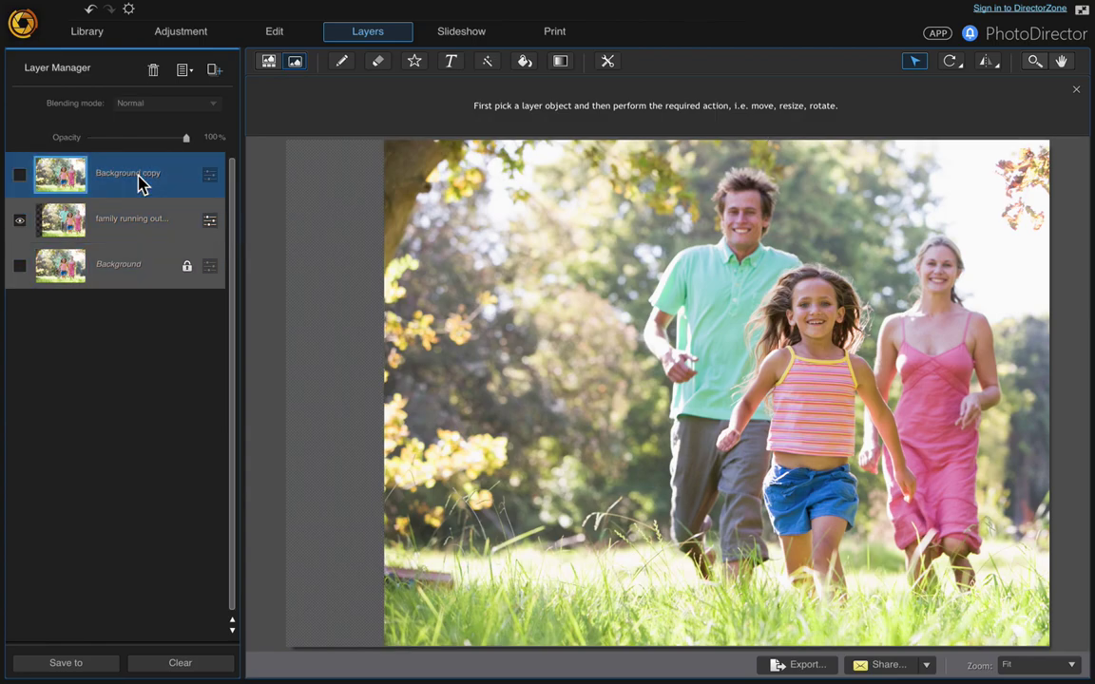
click(20, 177)
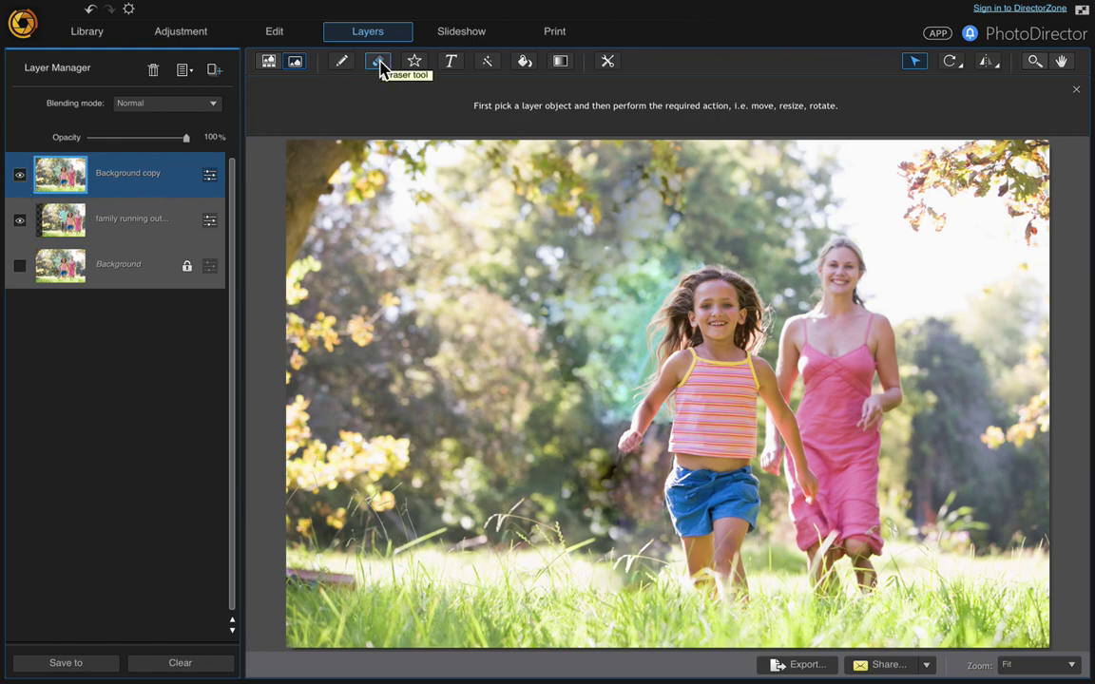
Set a 49 px soft brush eraser and toggle the Background copy to compare.
click(380, 67)
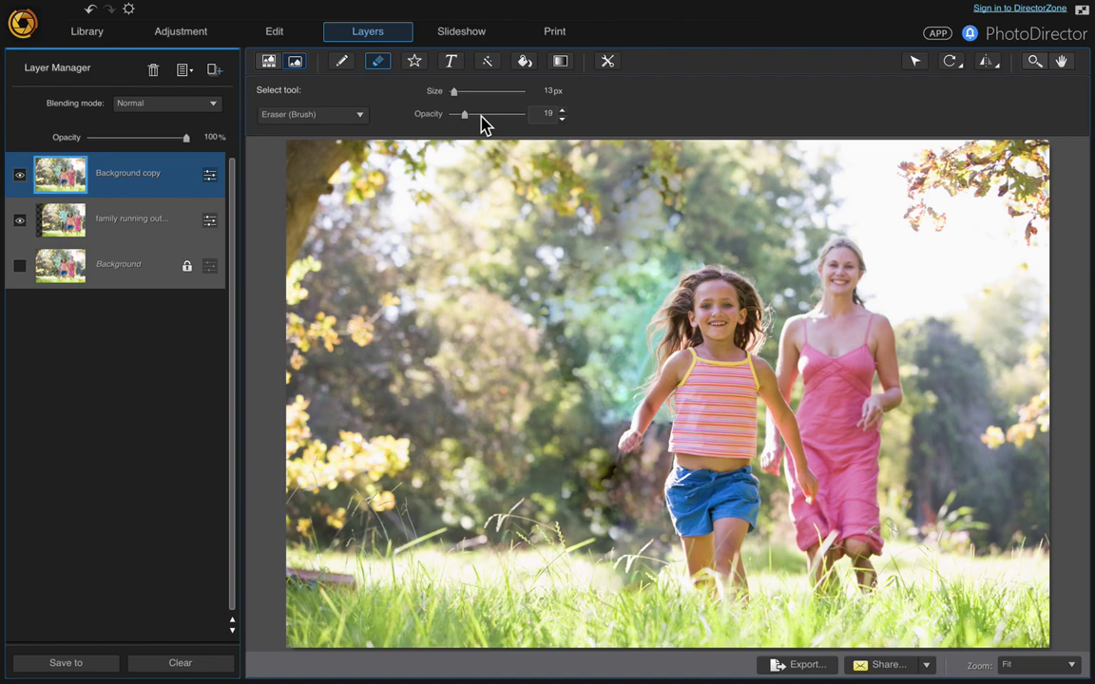
click(353, 118)
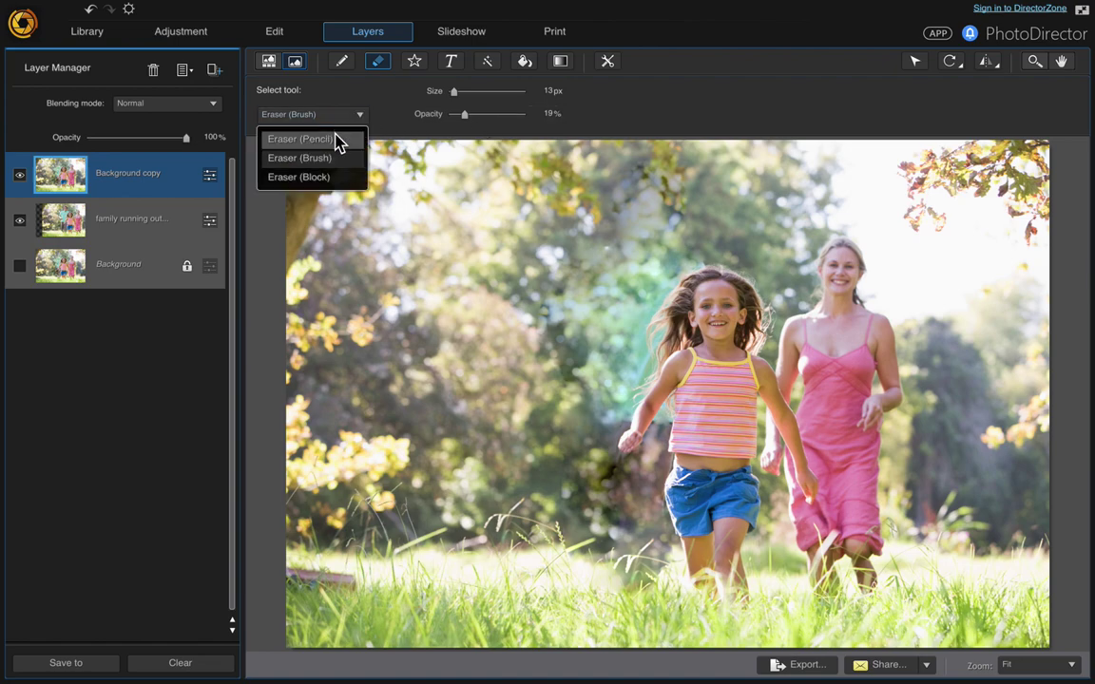
click(337, 161)
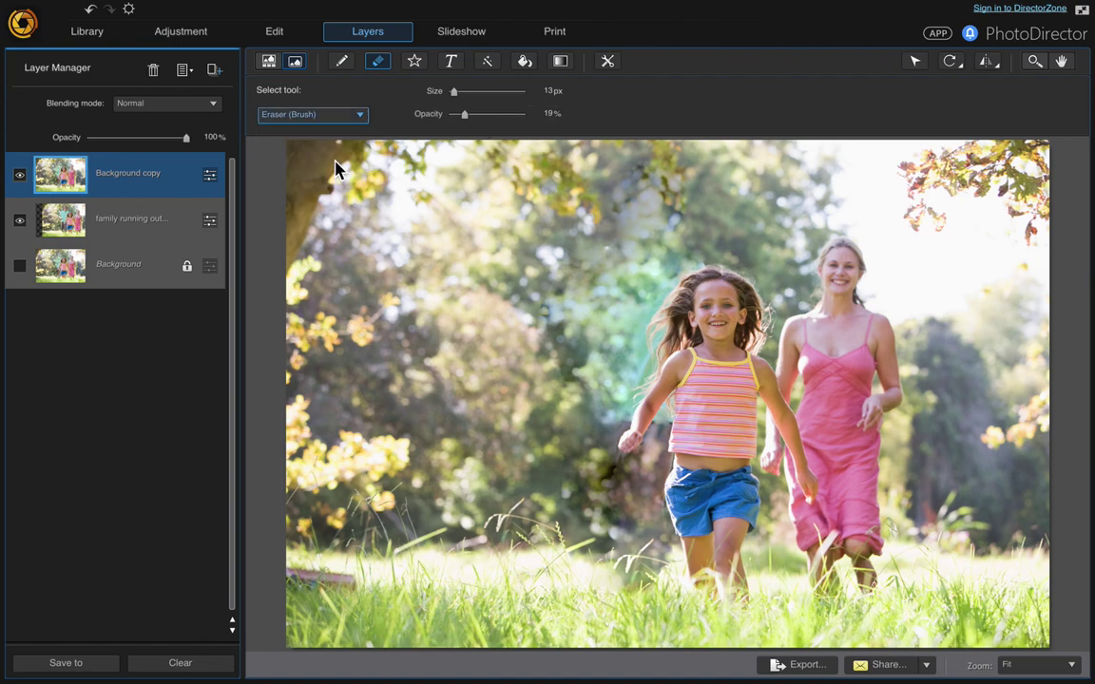
scroll(612, 238, up, 3)
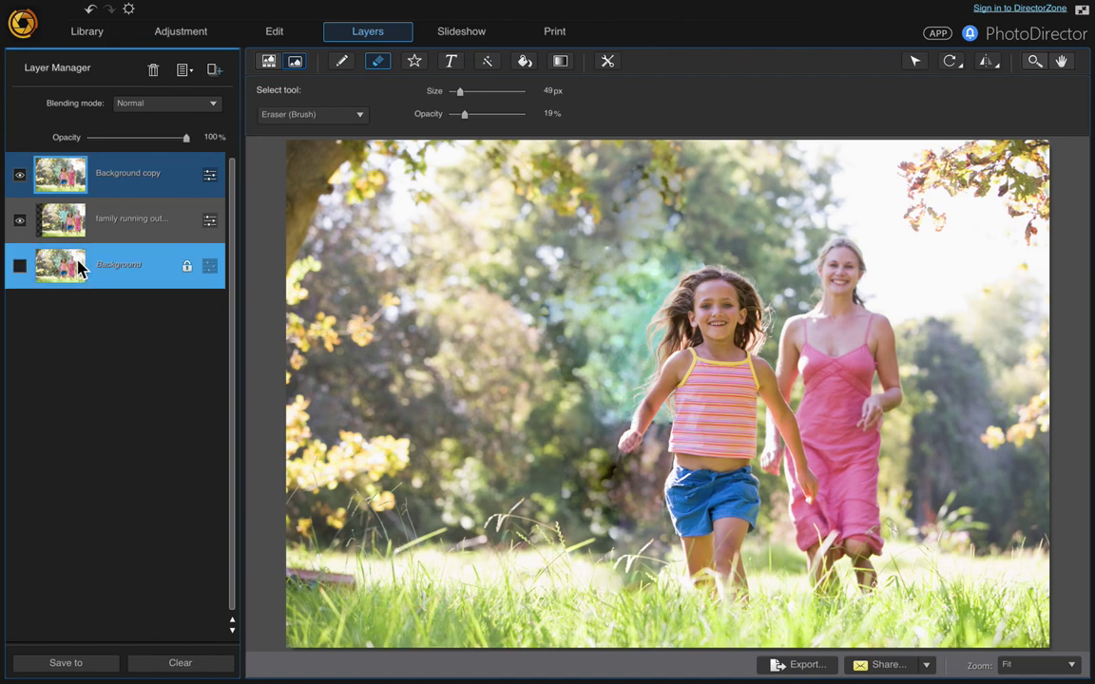
click(14, 172)
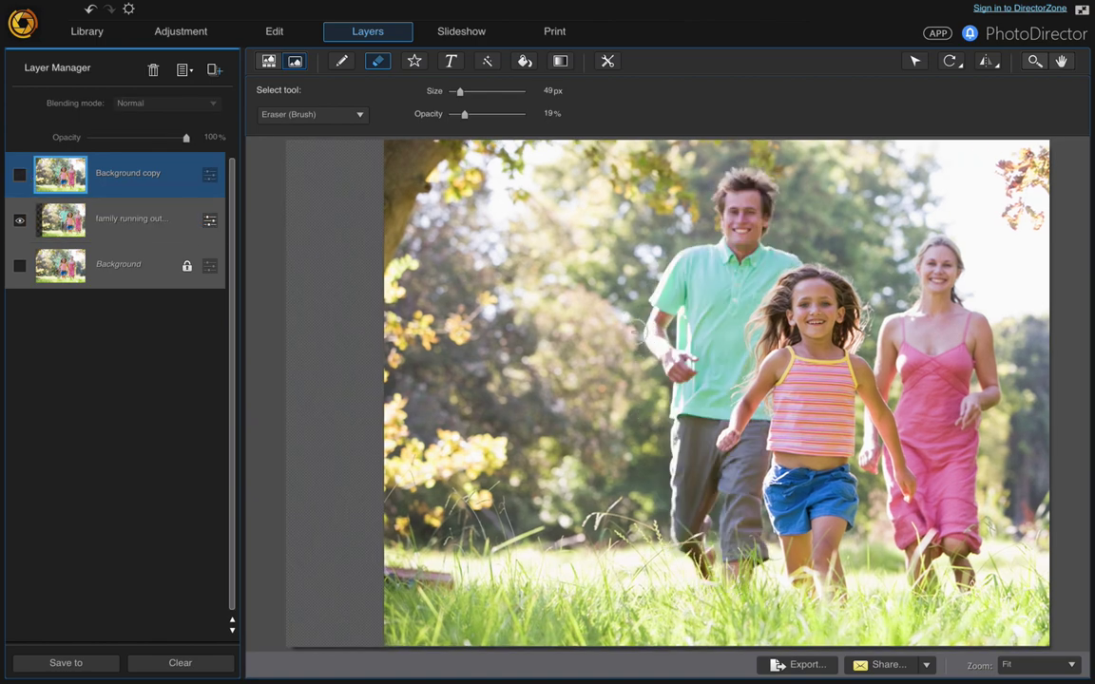
click(19, 175)
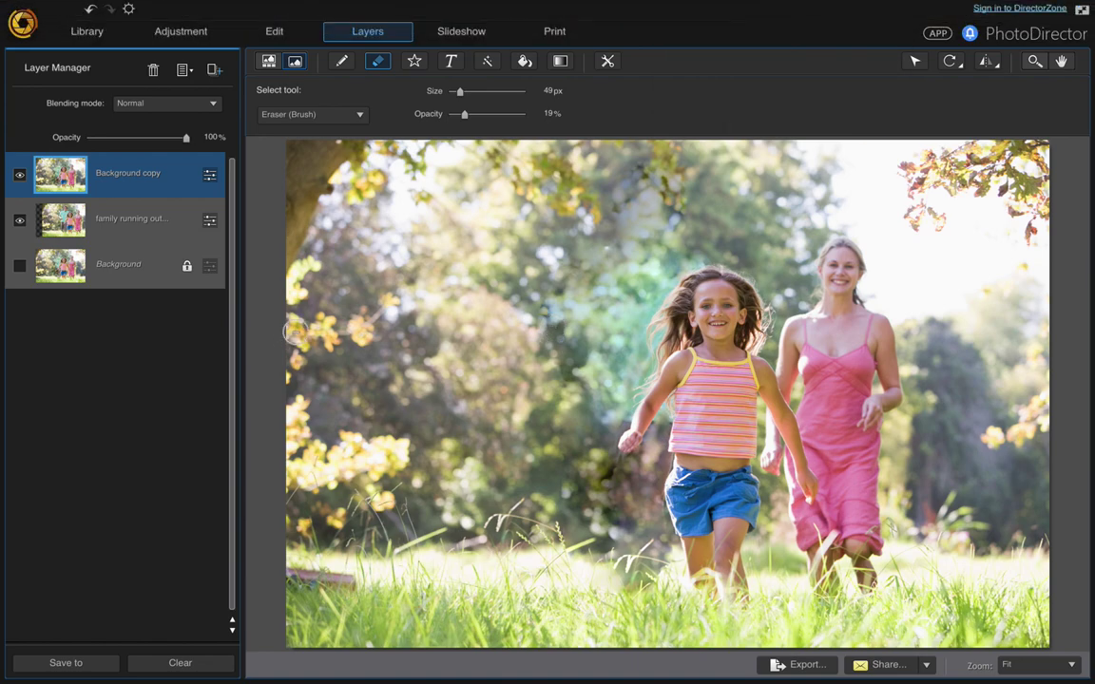
click(131, 237)
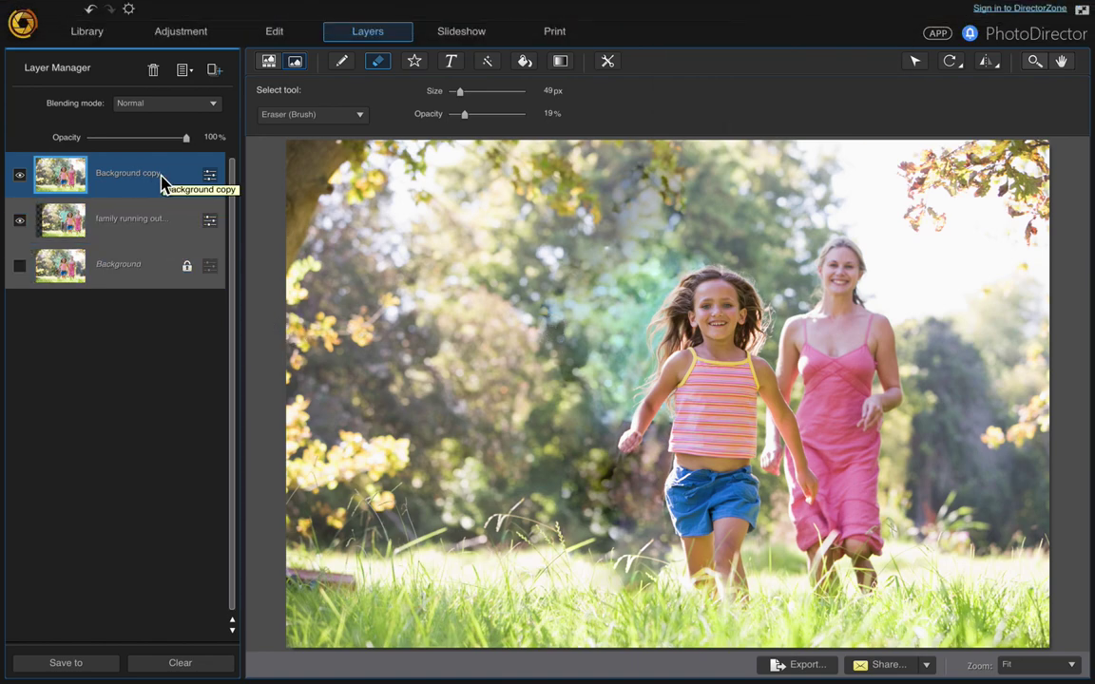
Merge All layers into one background and return to the viewer with the filmstrip.
right_click(163, 181)
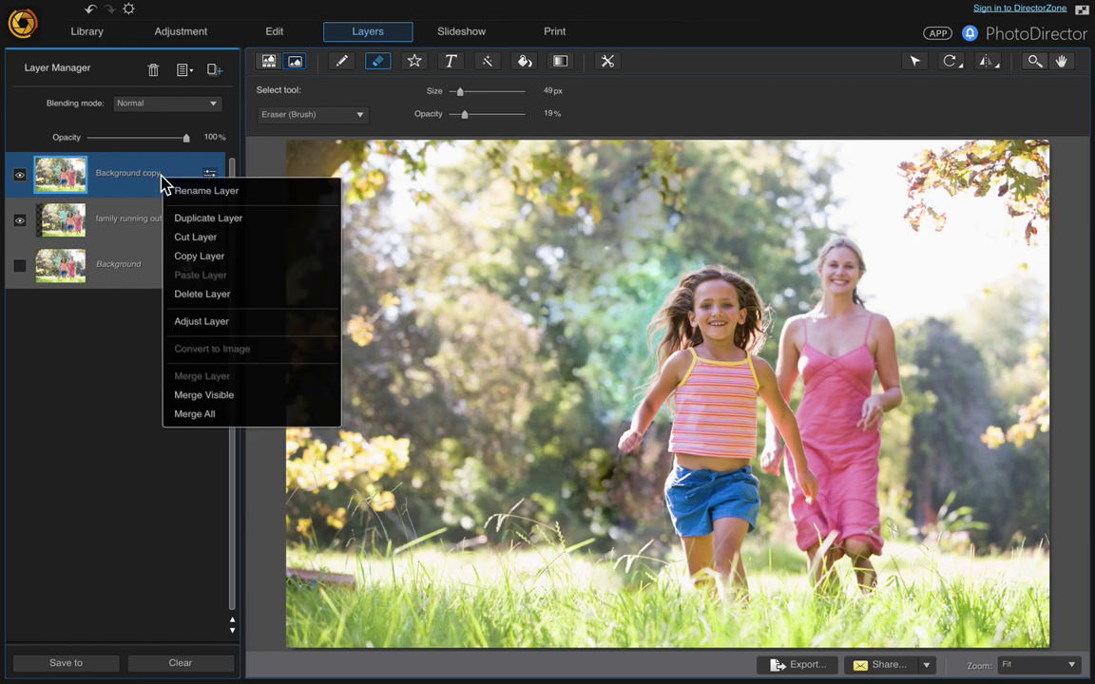
click(202, 419)
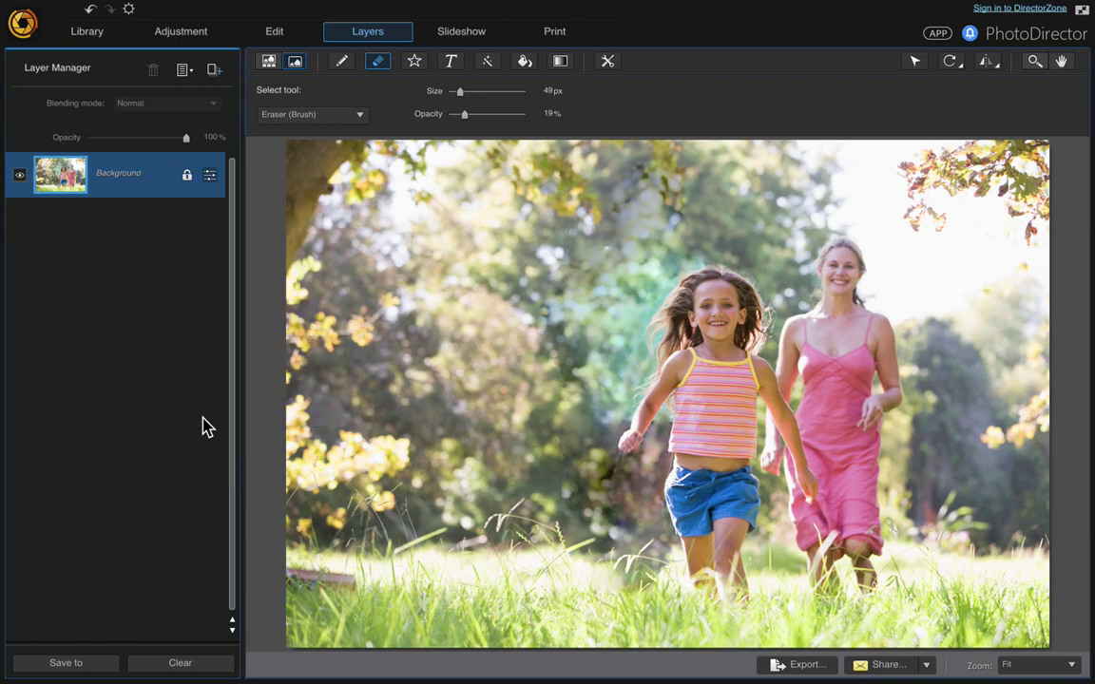
click(269, 63)
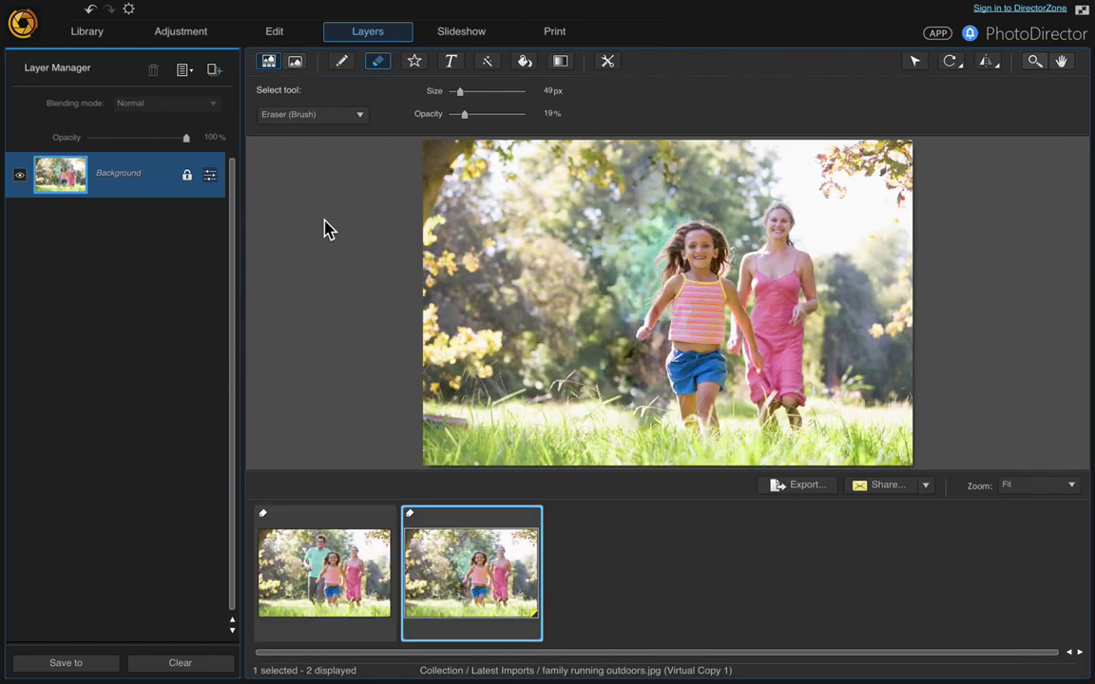
mouse_move(324, 573)
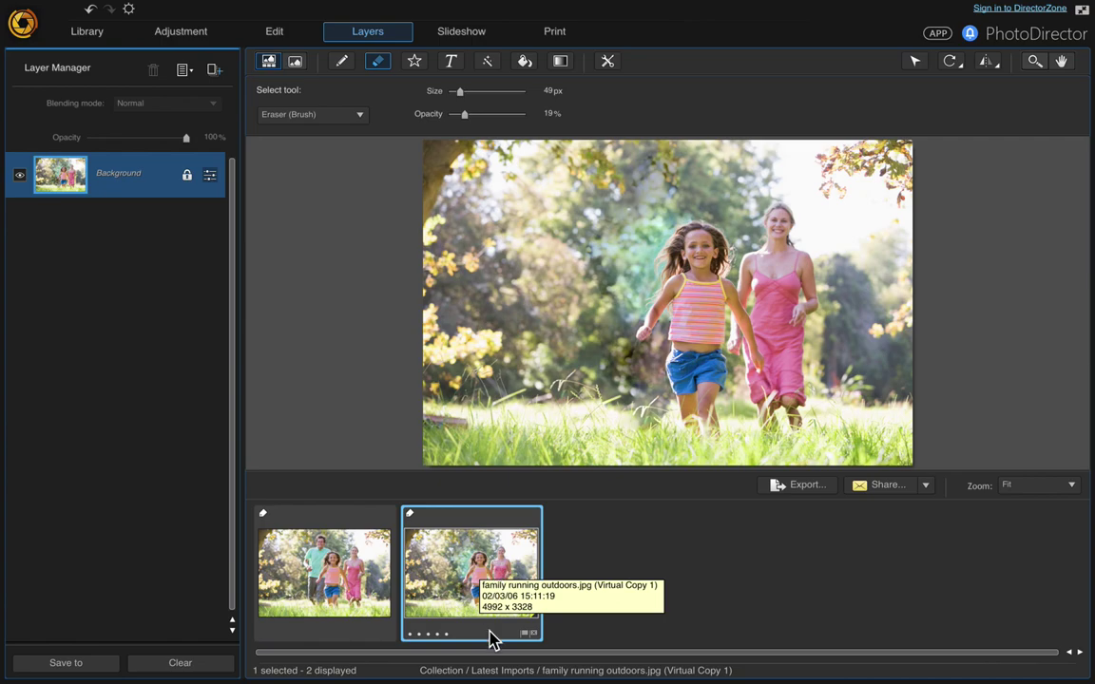
Keep the merged photo as a virtual copy, fill the viewer, and bring up Skin Tools smoothing.
click(278, 36)
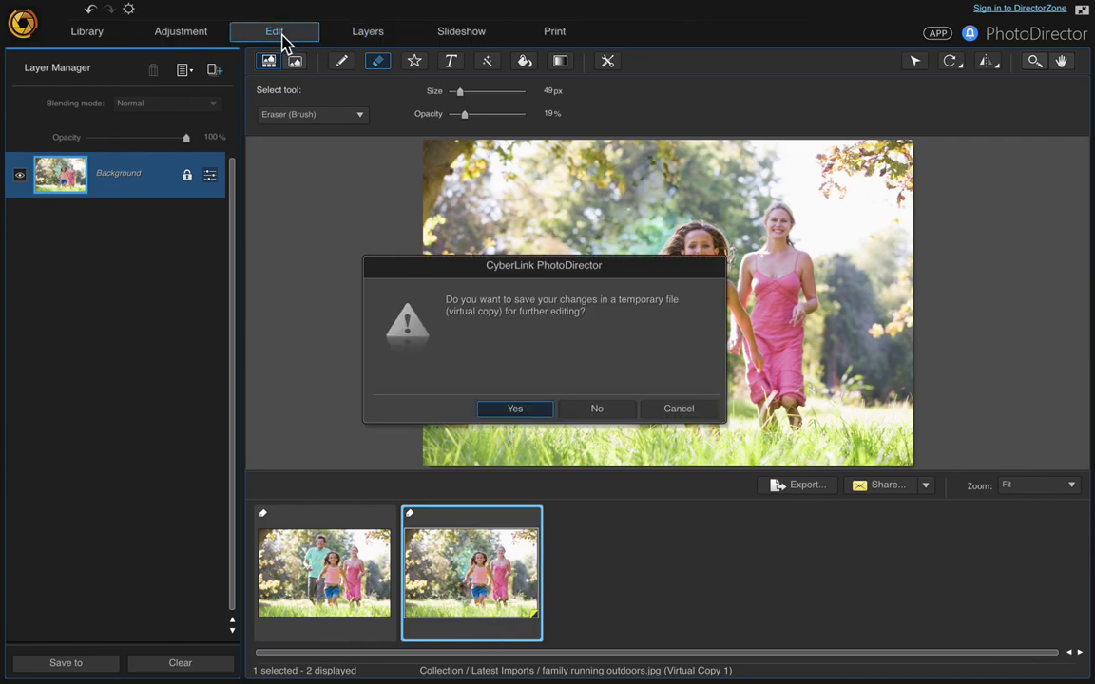
click(525, 411)
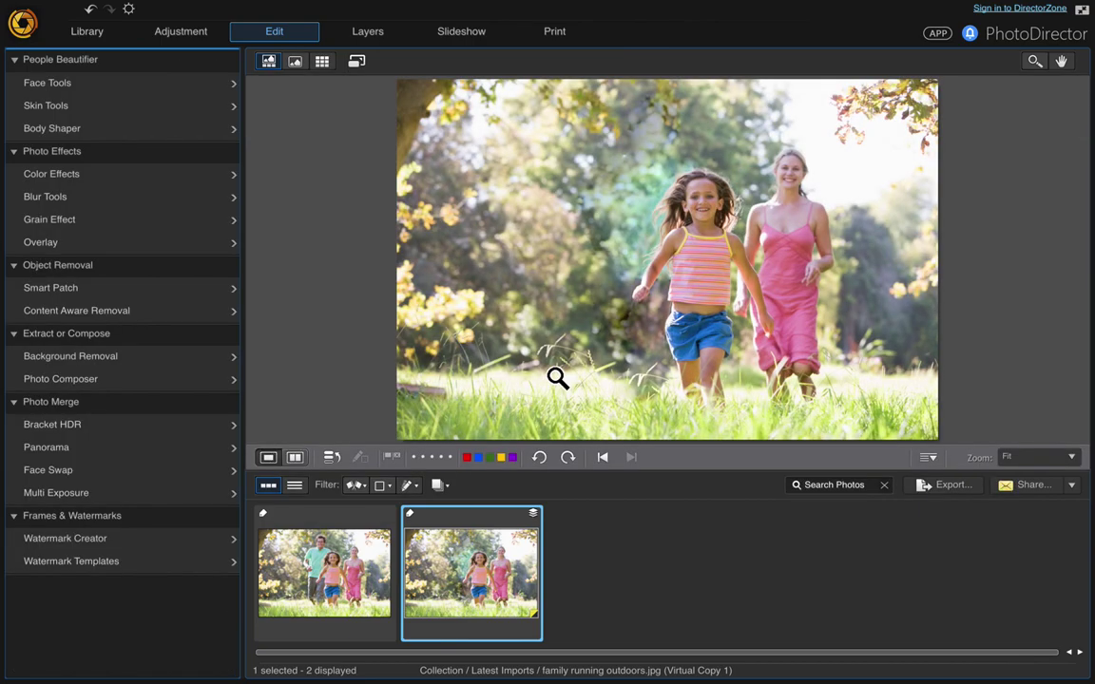
click(297, 64)
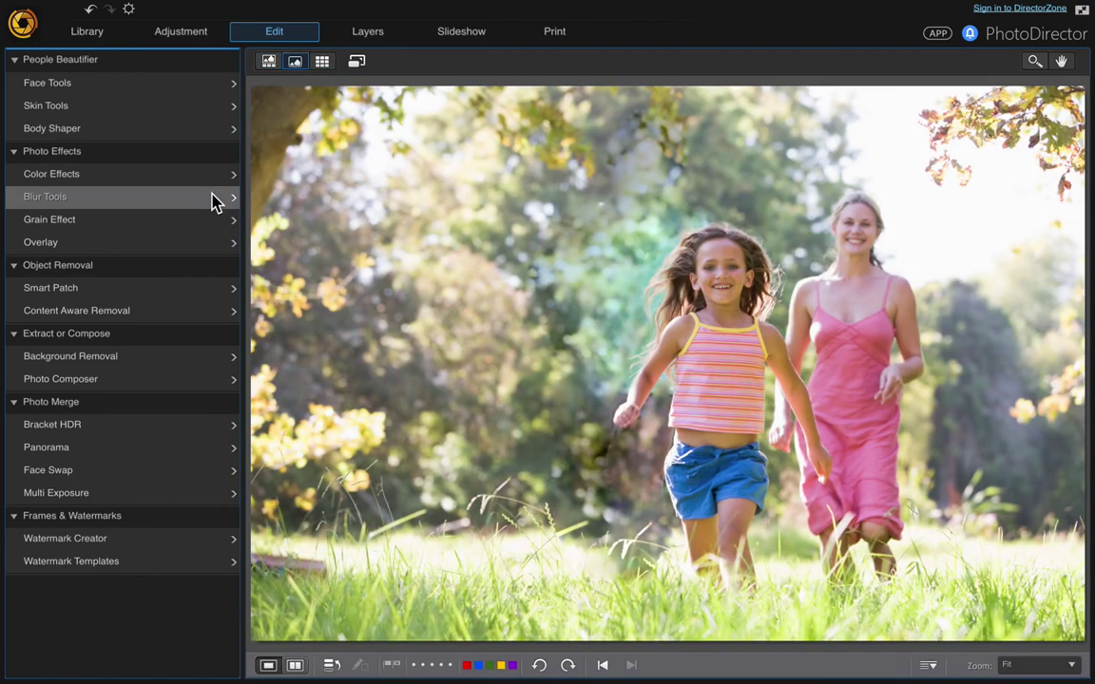
click(206, 115)
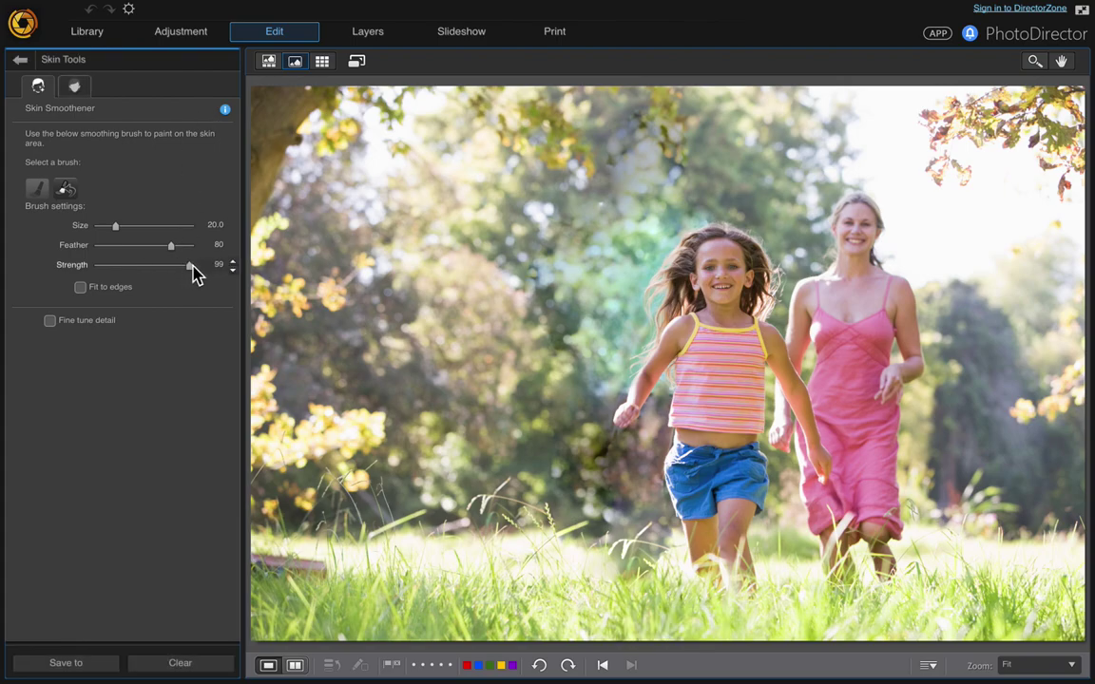
Enable fine-tune detail and raise Smoothness to 91.
click(50, 321)
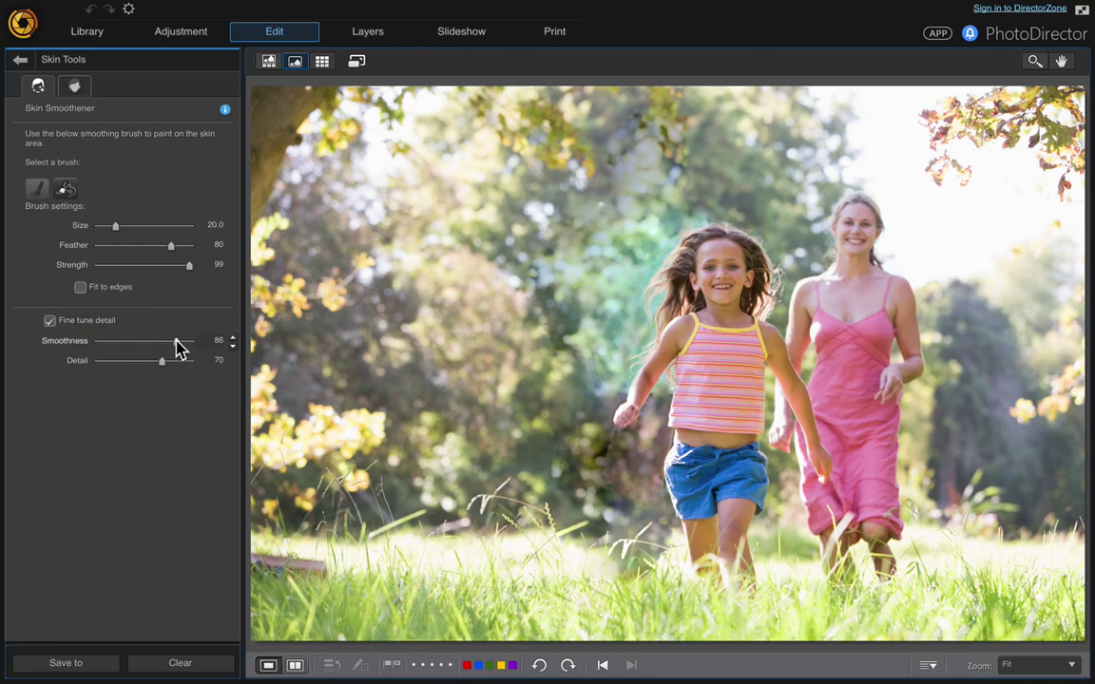
drag(175, 341, 183, 343)
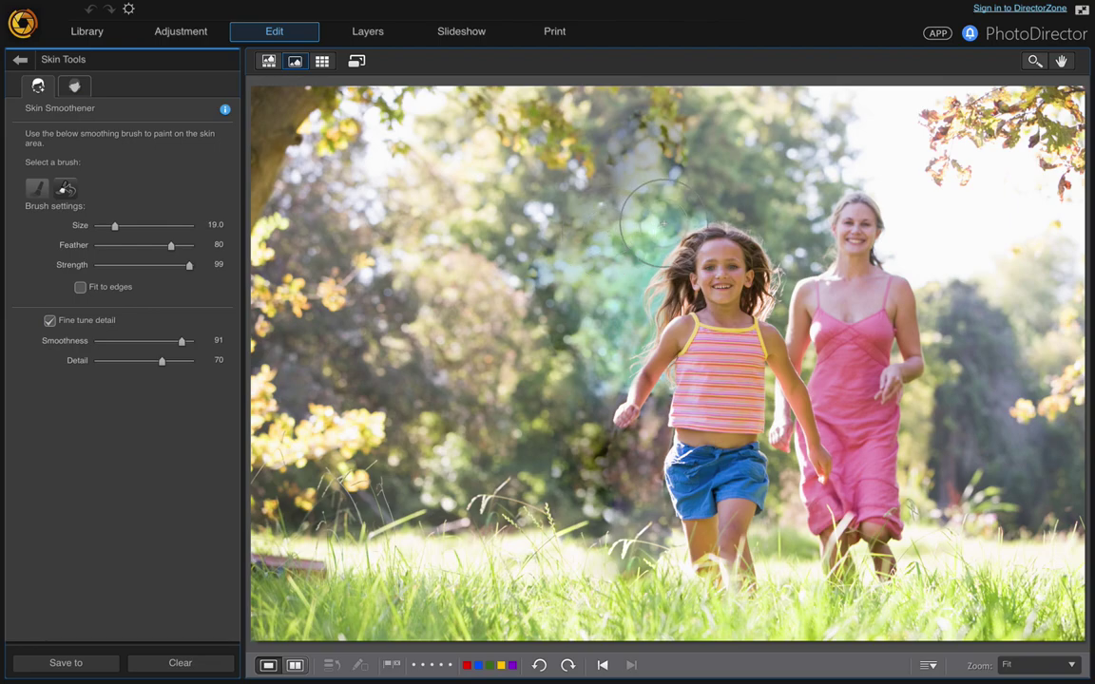
scroll(619, 335, down, 2)
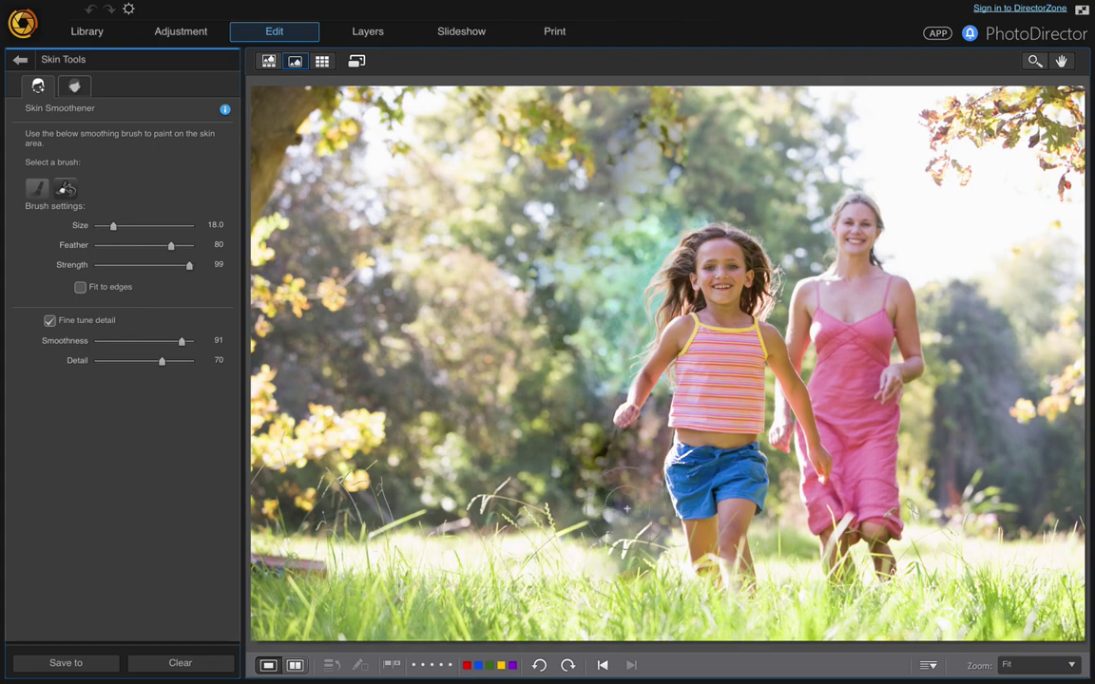
scroll(692, 438, down, 17)
scroll(585, 403, up, 4)
scroll(571, 407, up, 3)
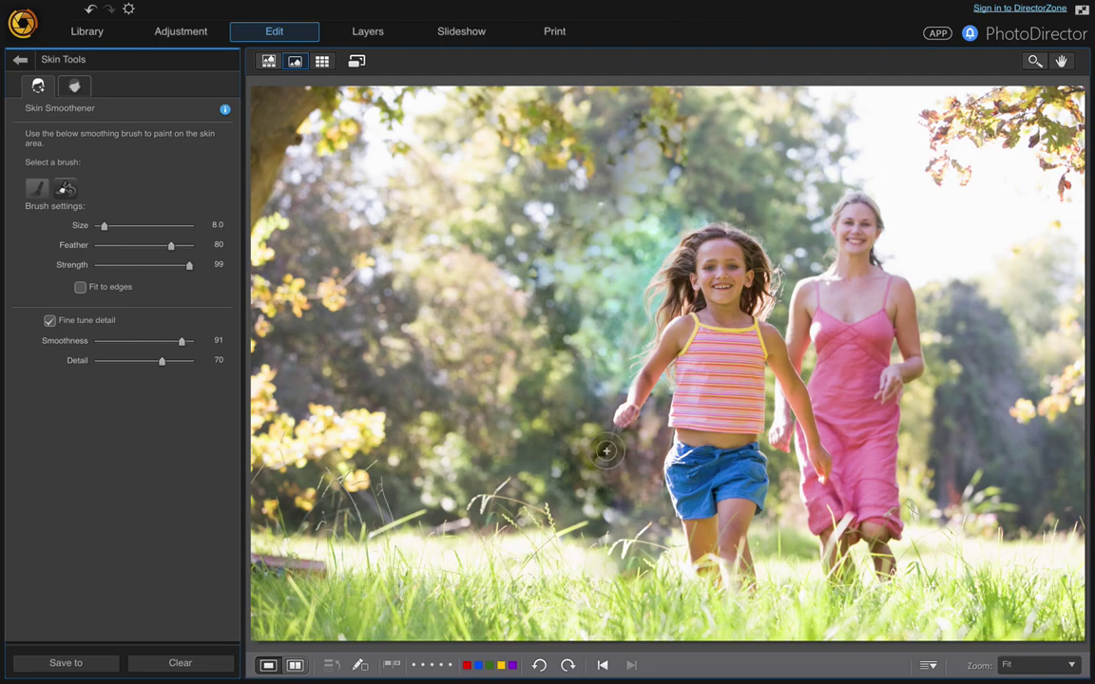
Smooth the leftover seam left of the girl, then open and dismiss the File menu.
drag(608, 442, 611, 466)
scroll(664, 440, down, 4)
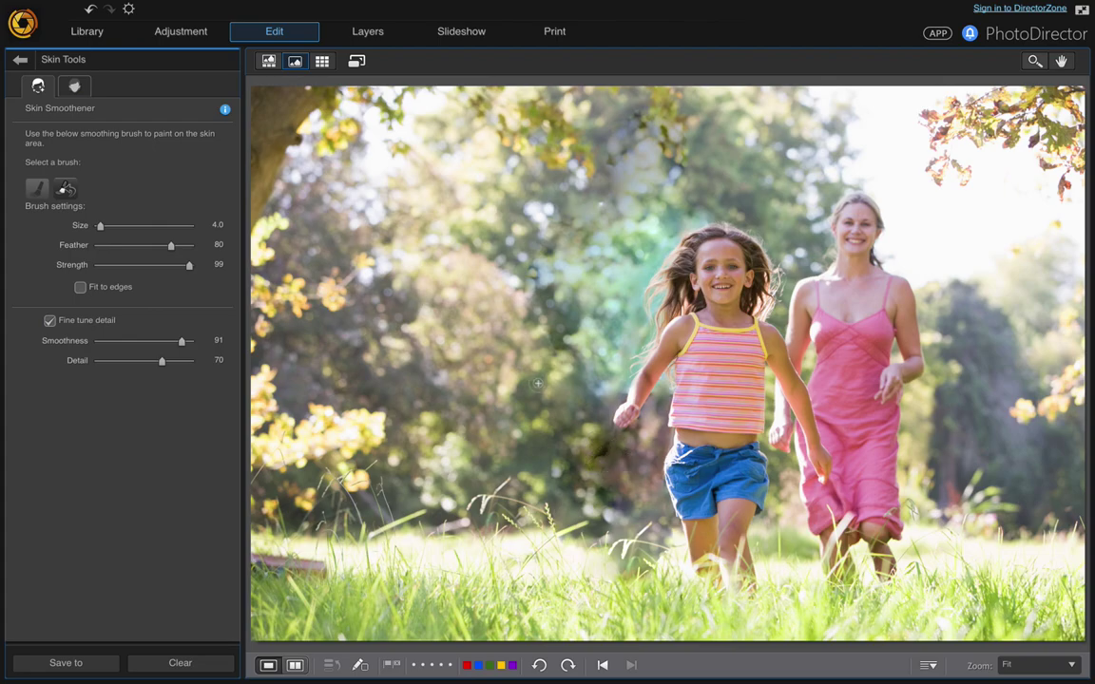
scroll(646, 153, up, 5)
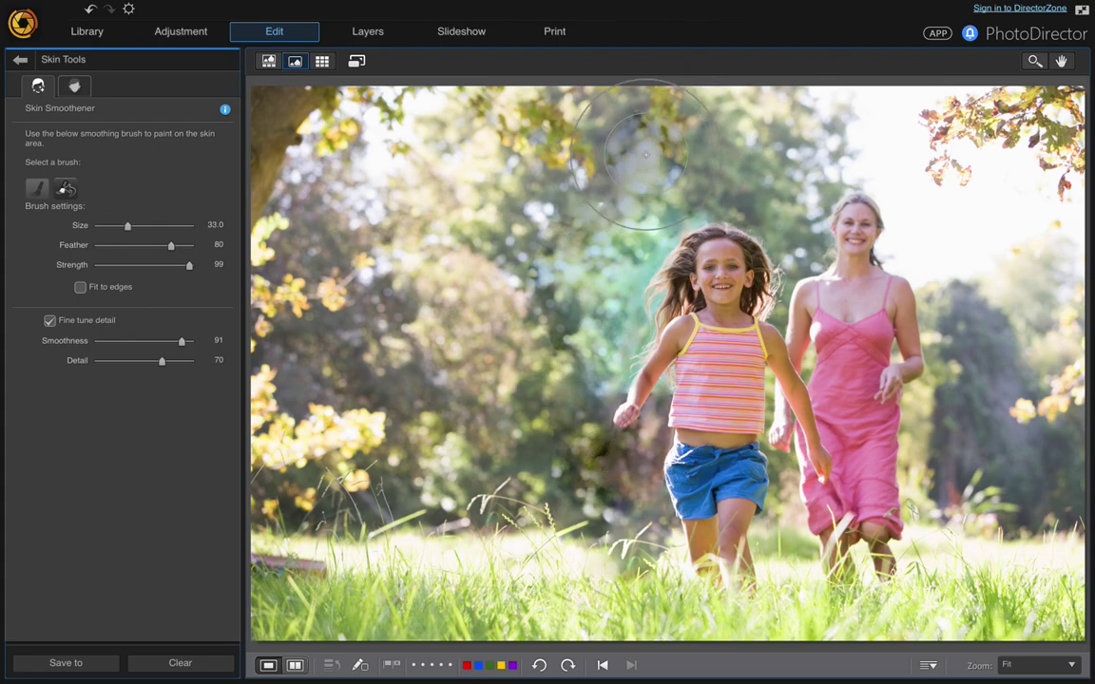
scroll(419, 209, down, 5)
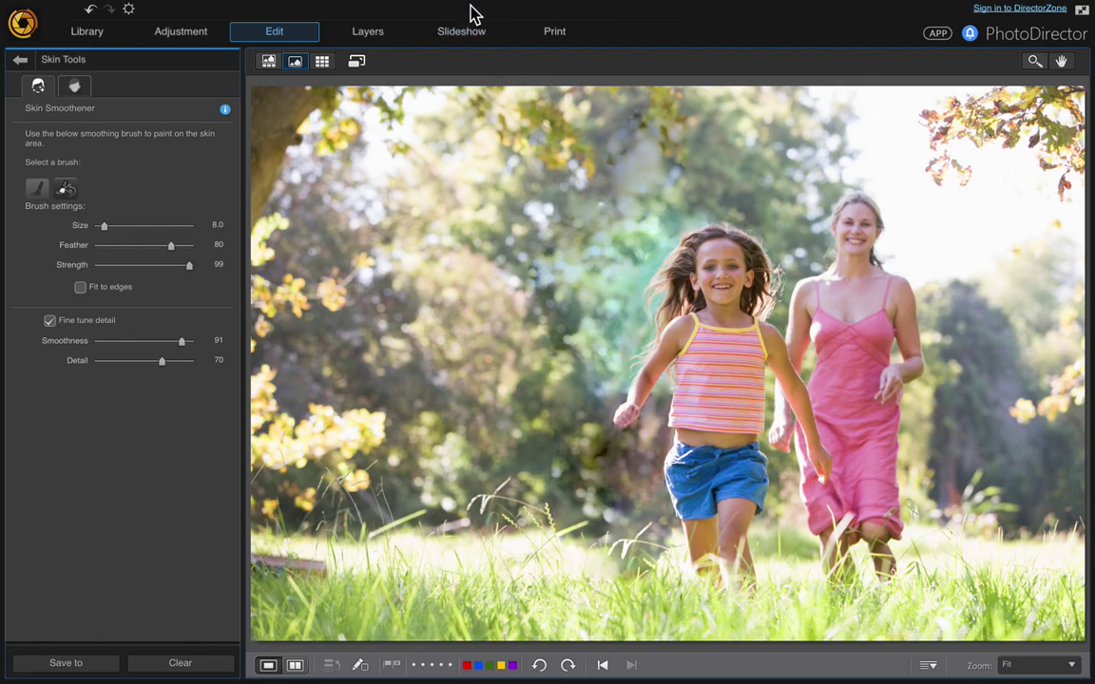
click(203, 8)
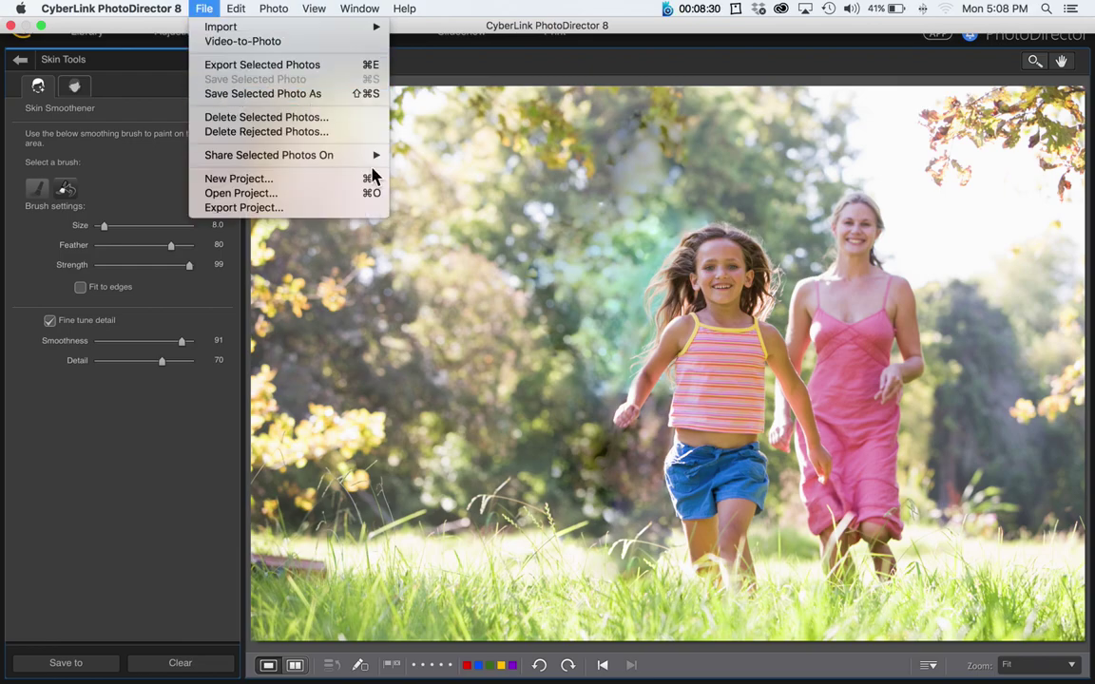
click(514, 273)
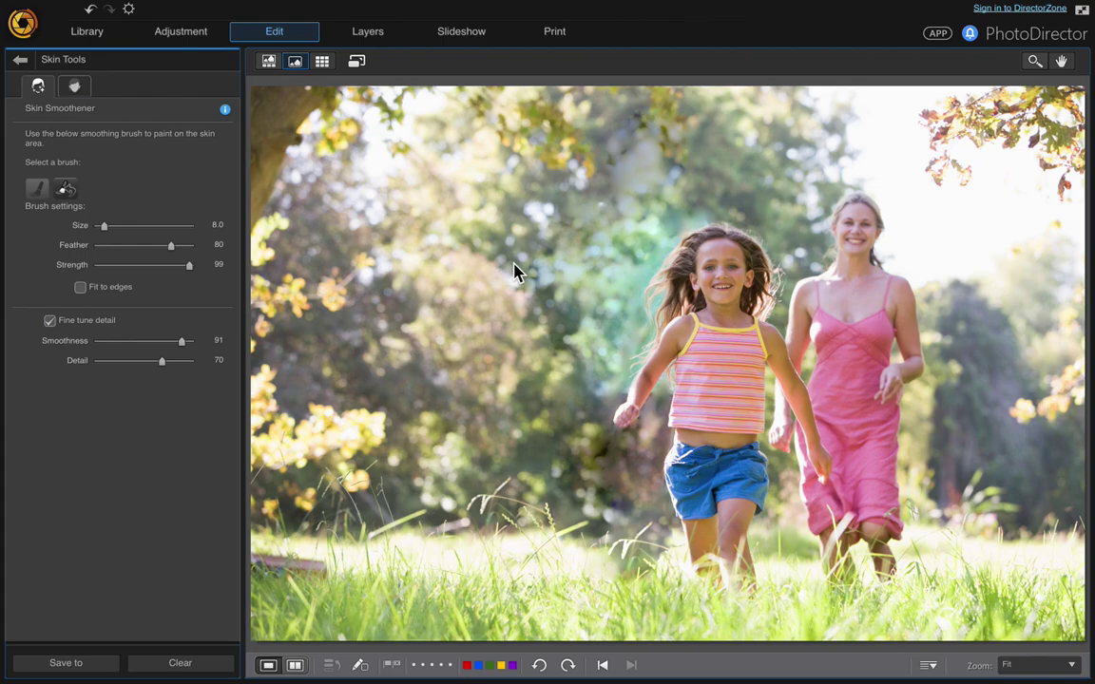